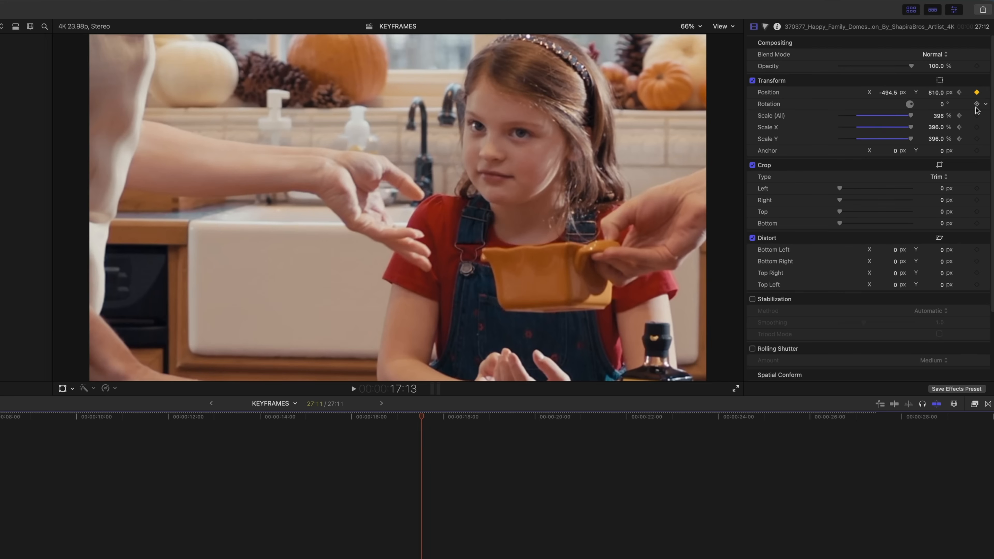
# - Set the clip's position to X 0 px and Y 0 px and its overall scale to 100% at the current frame
pyautogui.click(940, 93)
pyautogui.write('0')
pyautogui.press('Return')
pyautogui.click(889, 92)
pyautogui.write('0')
pyautogui.press('Return')
pyautogui.click(937, 116)
pyautogui.write('100')
pyautogui.press('Return')
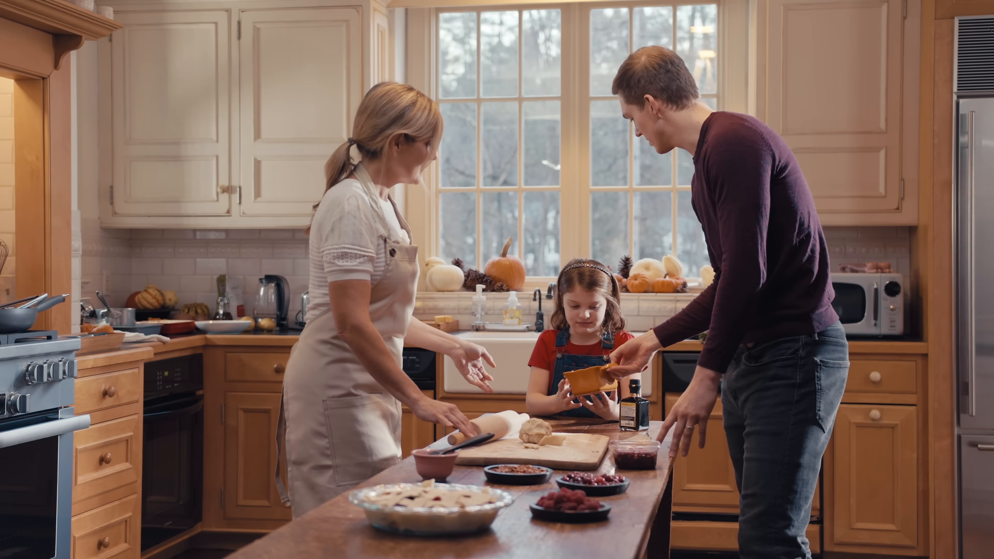
# - Show the Transform on-screen controls, make the motion path's keyframe by the orange pumpkin Smooth, and pull its handle outward to curve the path
pyautogui.press('Escape')
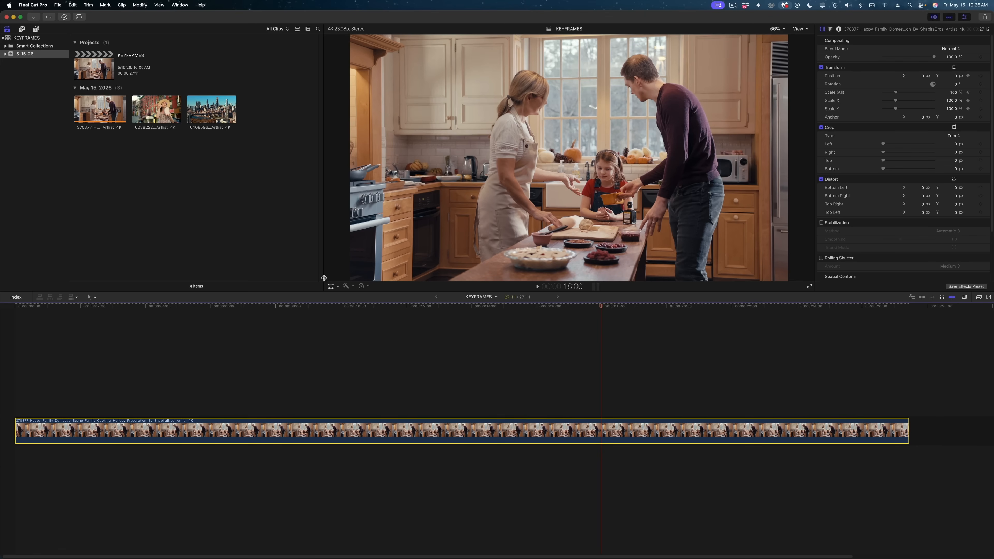
pyautogui.click(332, 286)
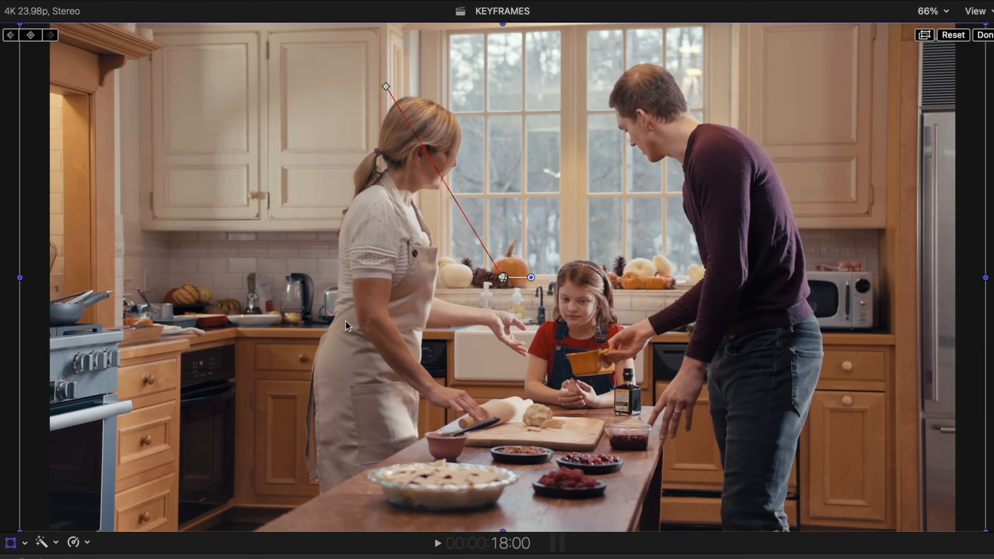
pyautogui.press('super+equal')
pyautogui.press('super+equal')
pyautogui.press('super+equal')
pyautogui.press('super+equal')
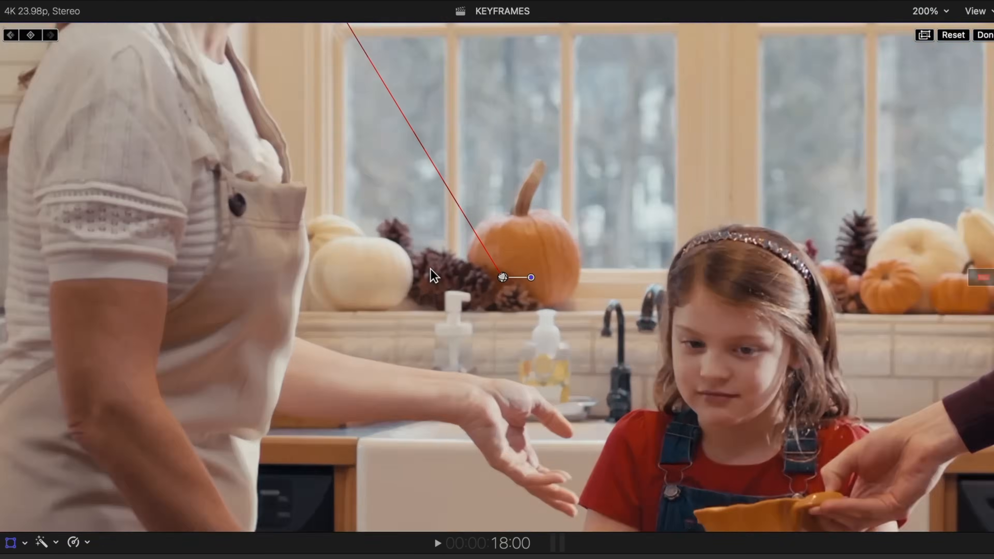
pyautogui.moveTo(803, 158); pyautogui.dragTo(802, 158)
pyautogui.moveTo(985, 276); pyautogui.dragTo(986, 278)
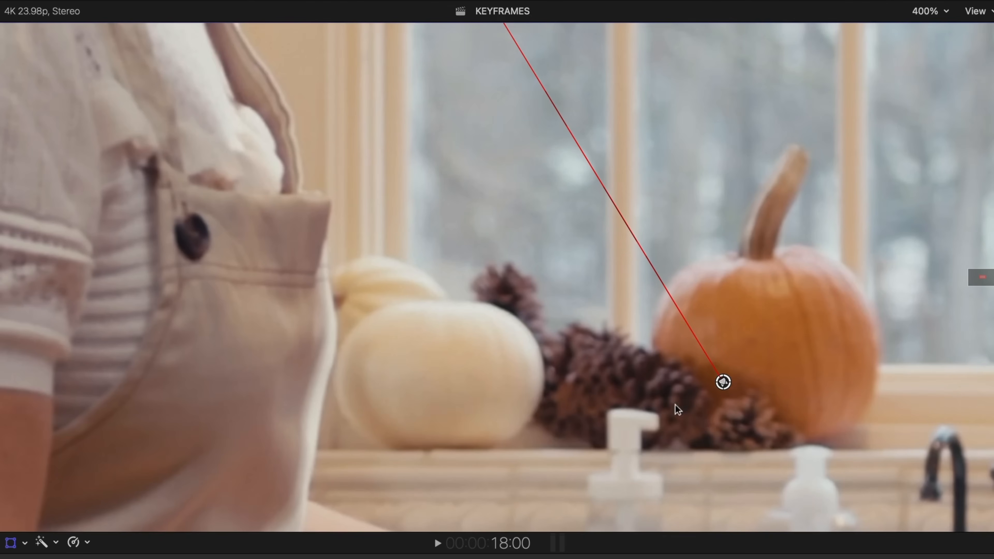
pyautogui.rightClick(722, 382)
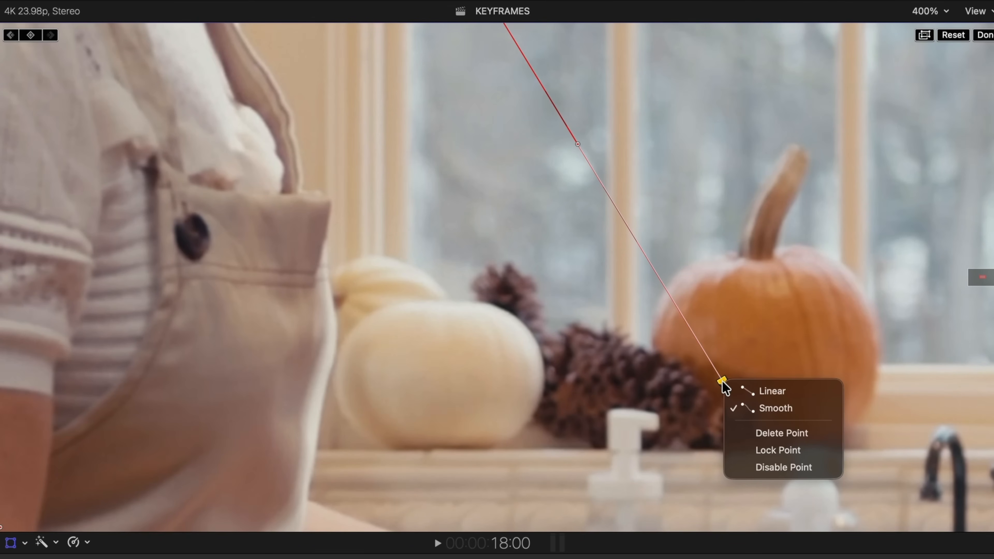
pyautogui.click(776, 408)
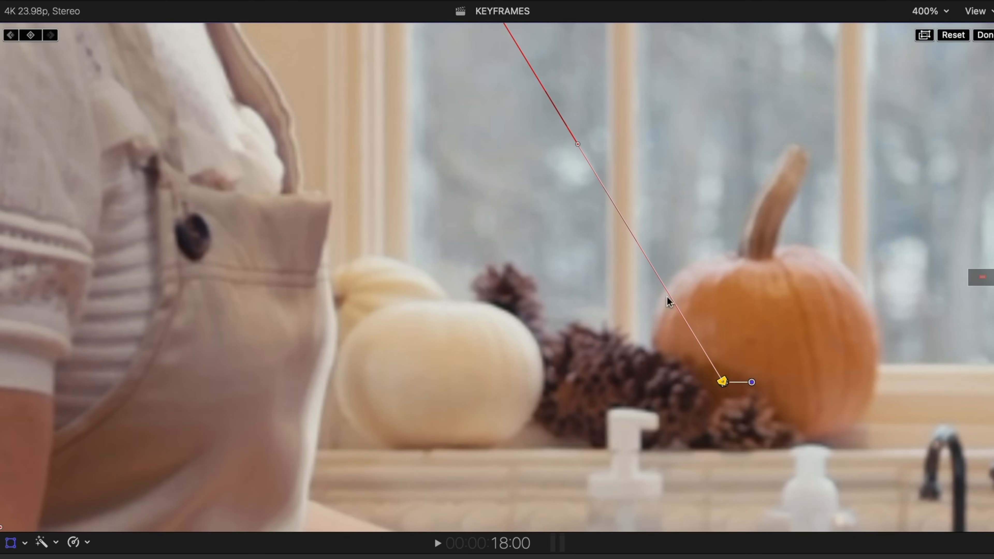
pyautogui.moveTo(577, 144); pyautogui.dragTo(746, 242)
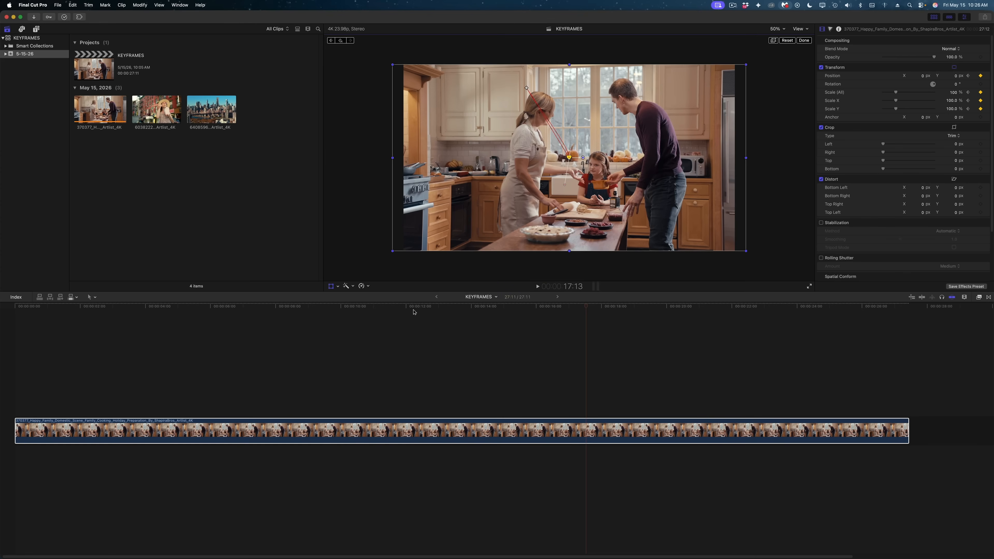
# - Play back the curved zoom animation starting from about 00:00:12:00
pyautogui.click(407, 308)
pyautogui.press('space')
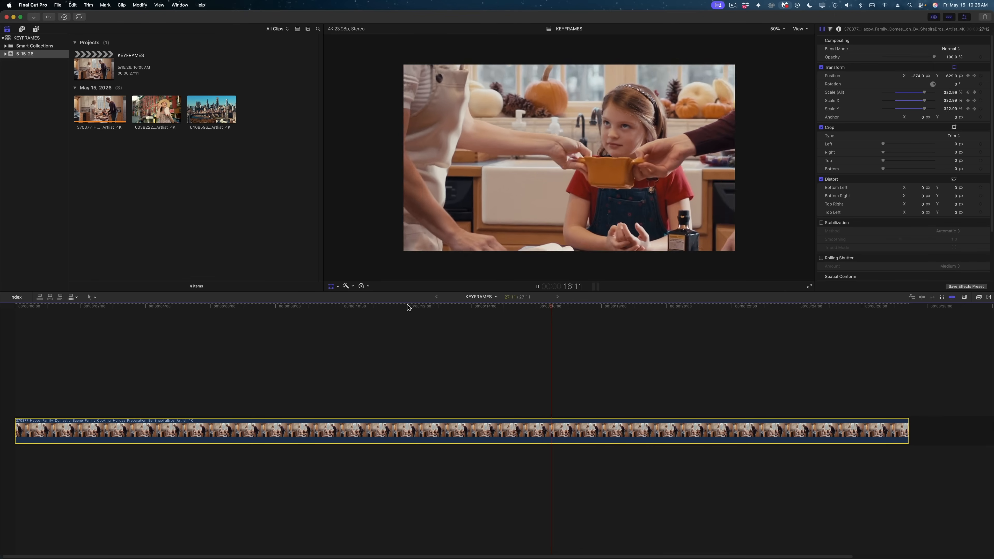
pyautogui.press('space')
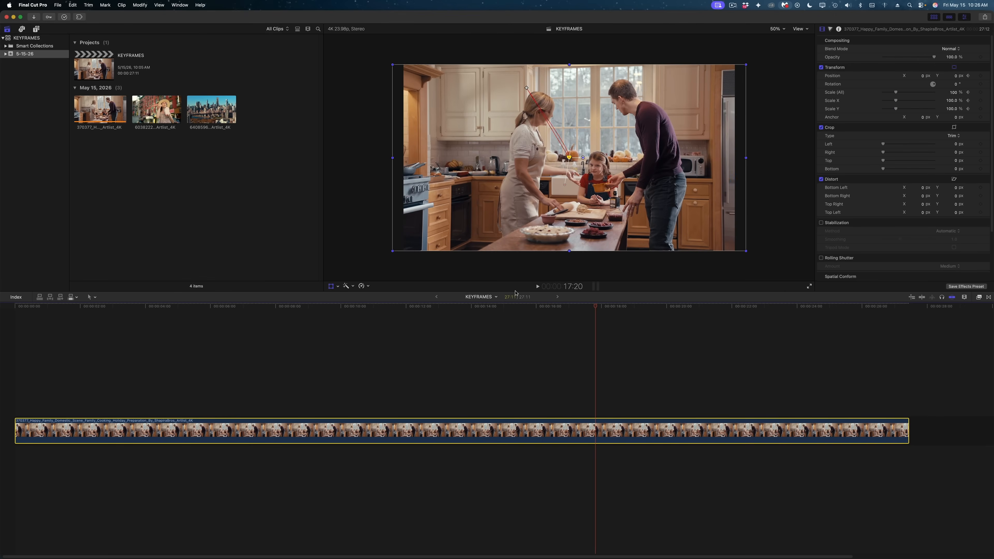
# - Show the clip's video animation and retime its transform keyframes, moving the last one to about 00:00:18:00
pyautogui.click(586, 306)
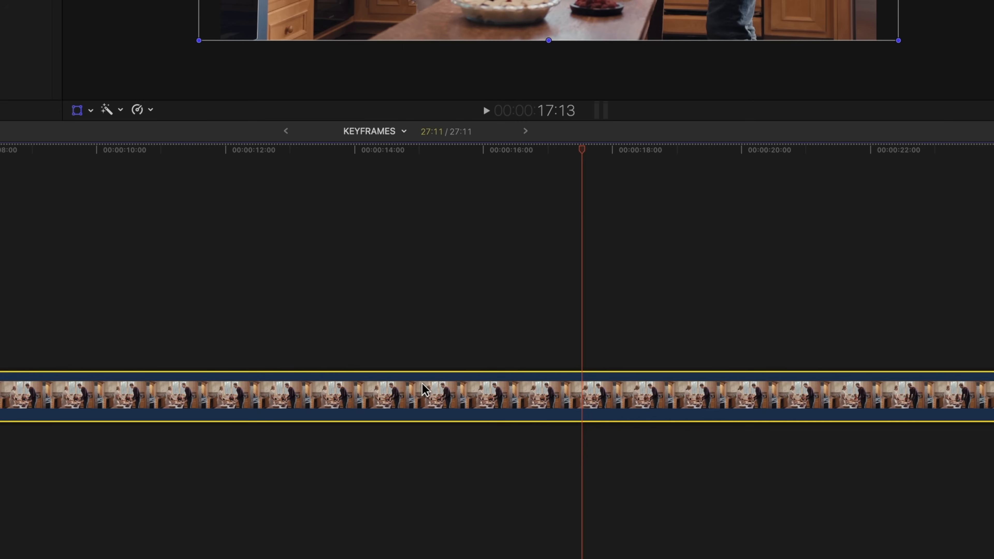
pyautogui.hotkey('ctrl', 'v')
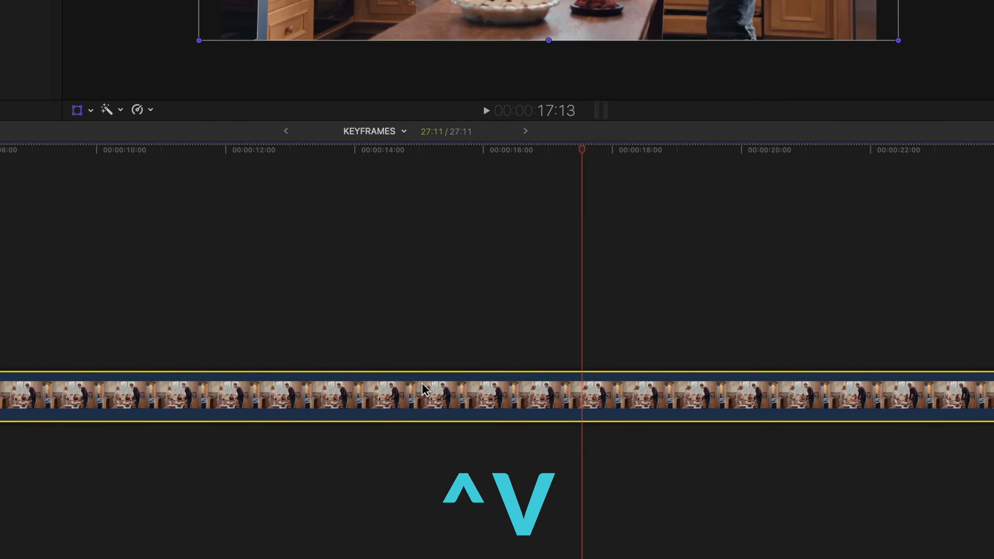
pyautogui.moveTo(406, 301); pyautogui.dragTo(289, 302)
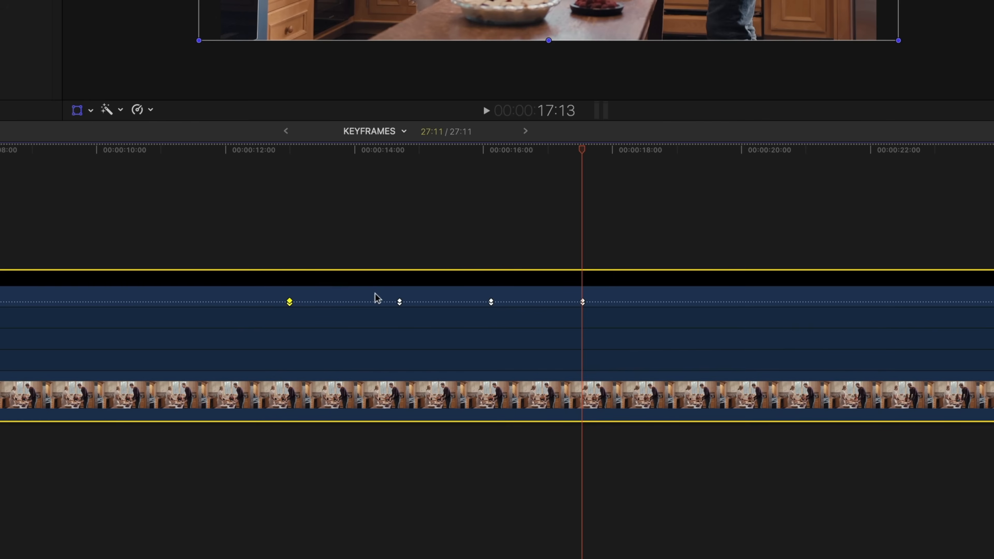
pyautogui.moveTo(399, 302); pyautogui.dragTo(408, 302)
pyautogui.moveTo(490, 302); pyautogui.dragTo(496, 302)
pyautogui.moveTo(582, 302); pyautogui.dragTo(612, 302)
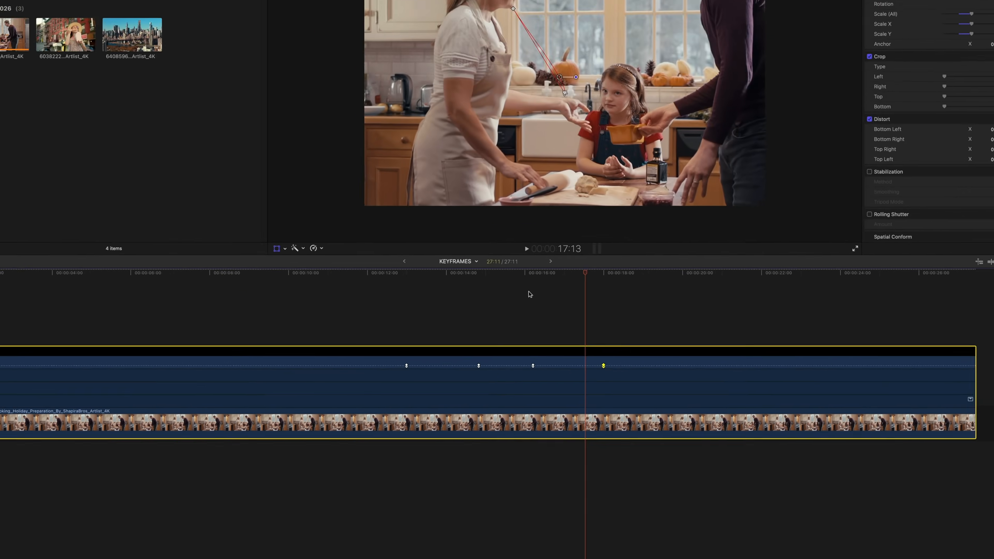
# - Play back the retimed zoom-out starting from about 00:00:16:00
pyautogui.click(520, 274)
pyautogui.press('space')
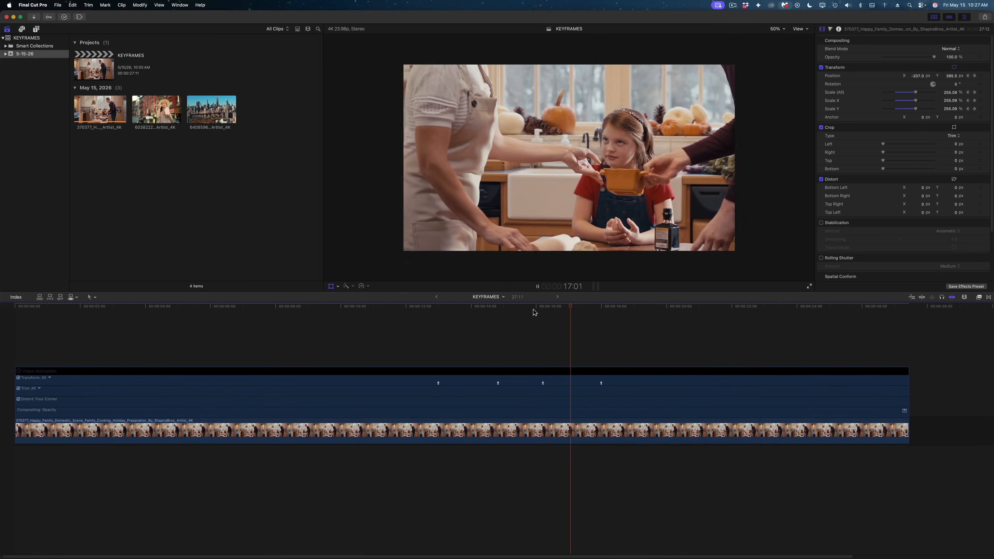
pyautogui.press('space')
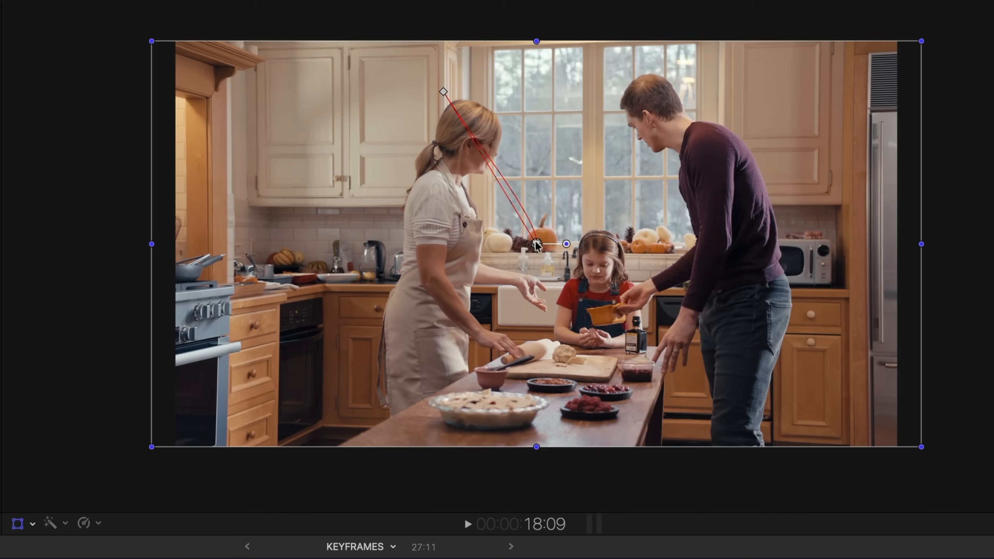
# - Straighten the motion path by setting its centre keyframe and its far keyframe above the woman's head to Linear
pyautogui.rightClick(569, 158)
pyautogui.click(574, 159)
pyautogui.rightClick(444, 92)
pyautogui.click(454, 97)
pyautogui.click(467, 524)
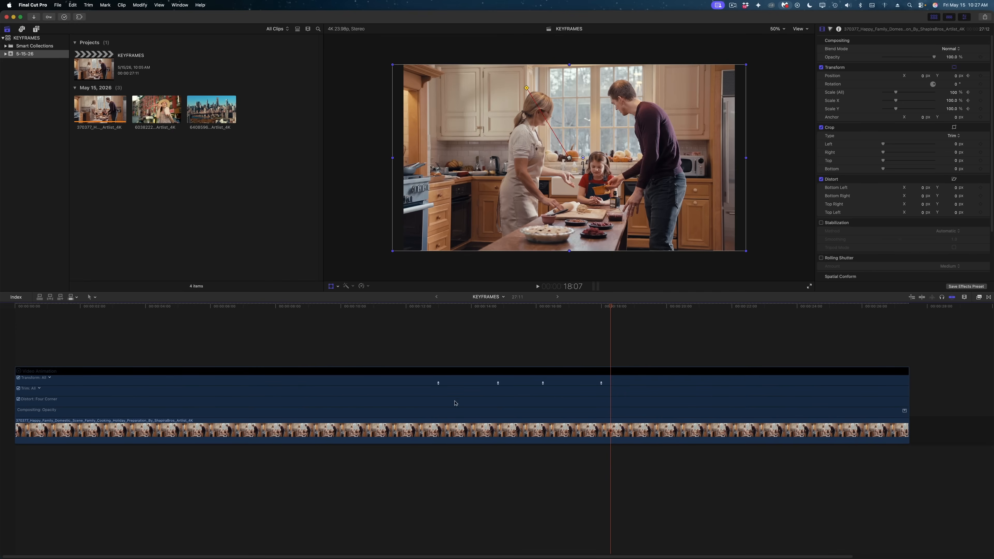
# - Clear the transform keyframes from the kitchen clip and hide its video animation
pyautogui.click(456, 428)
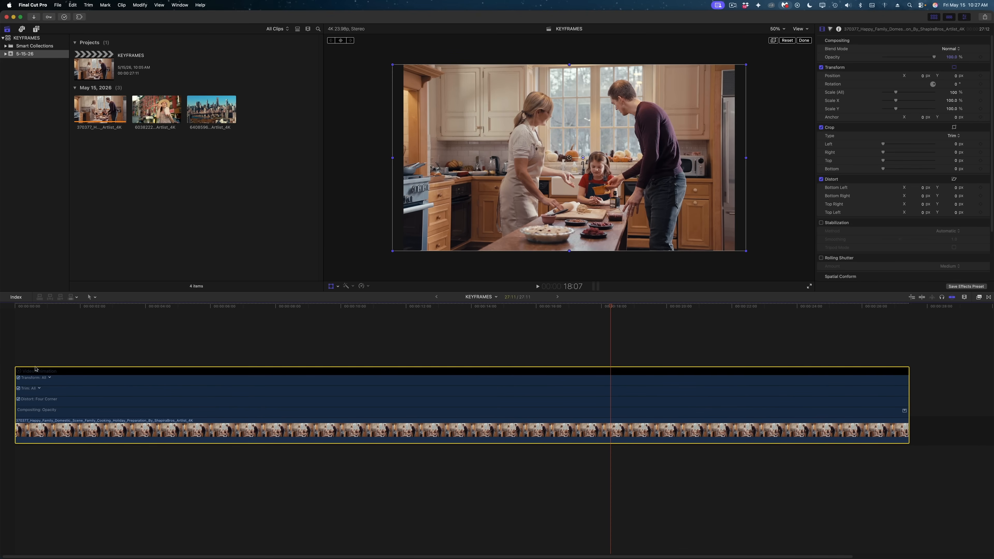
pyautogui.click(17, 373)
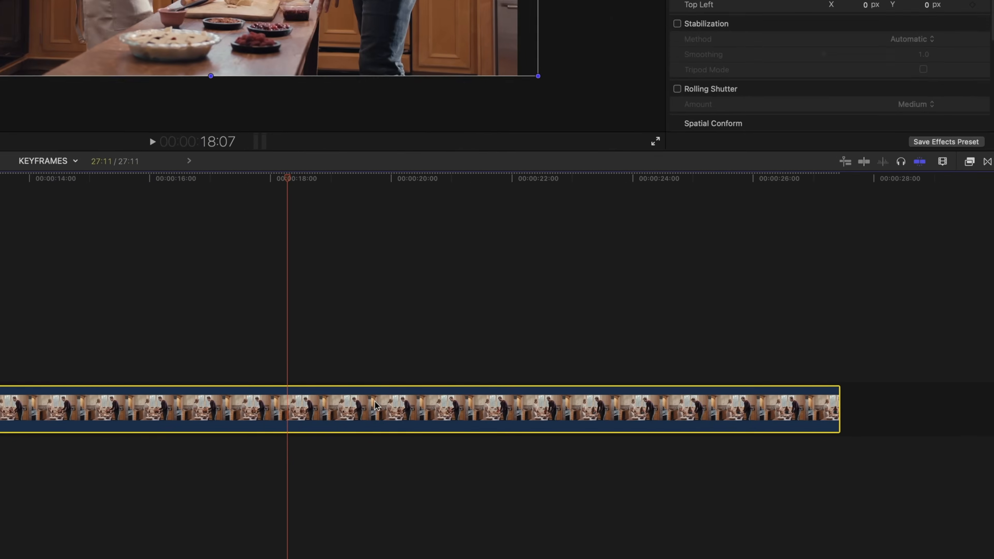
# - Apply the Keyframe Toolbox effect from the installed effects to the kitchen clip in the timeline
pyautogui.click(970, 161)
pyautogui.moveTo(868, 205); pyautogui.dragTo(169, 410)
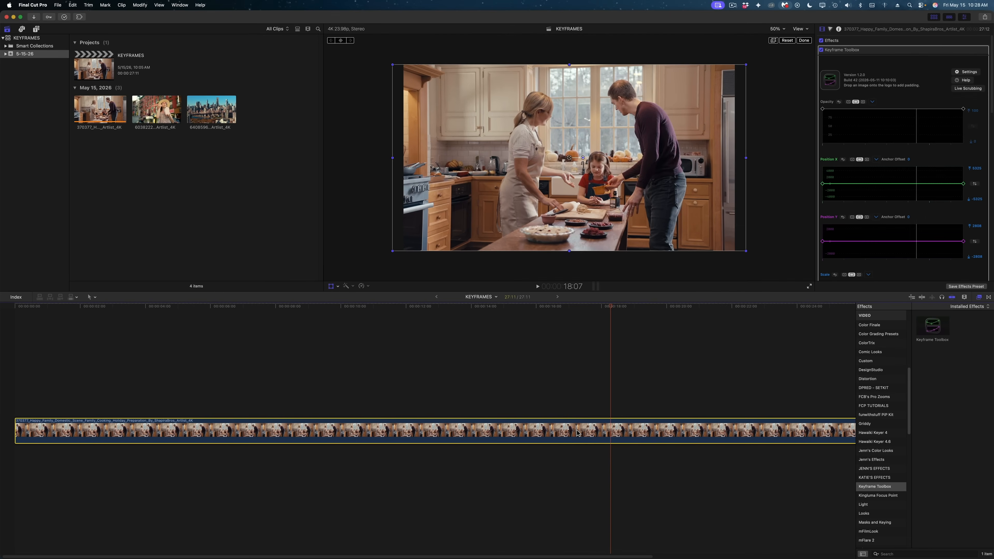
pyautogui.click(566, 431)
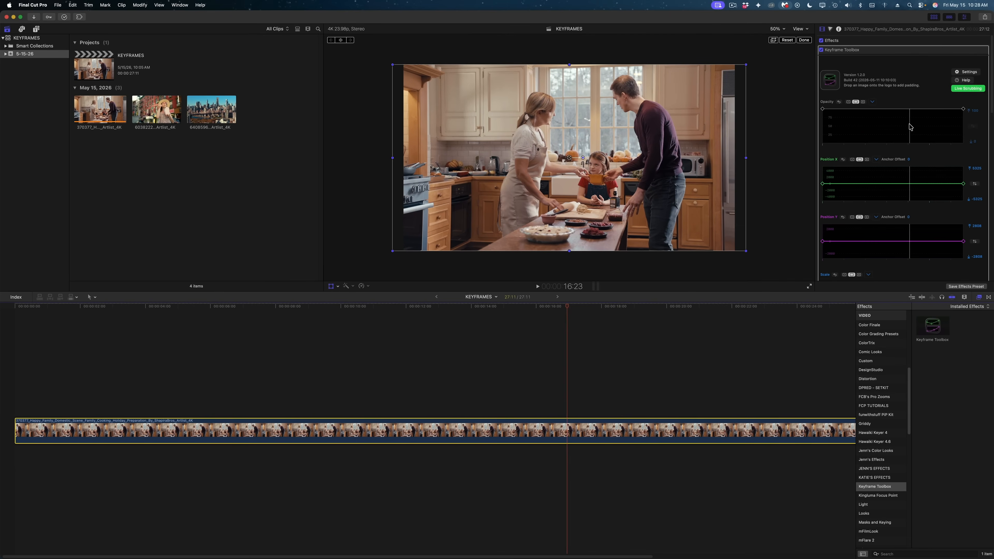
# - Look over the Keyframe Toolbox graphs, expand the inspector to full height, and close the Effects browser
pyautogui.scroll(-10, 909, 126)
pyautogui.scroll(10, 909, 125)
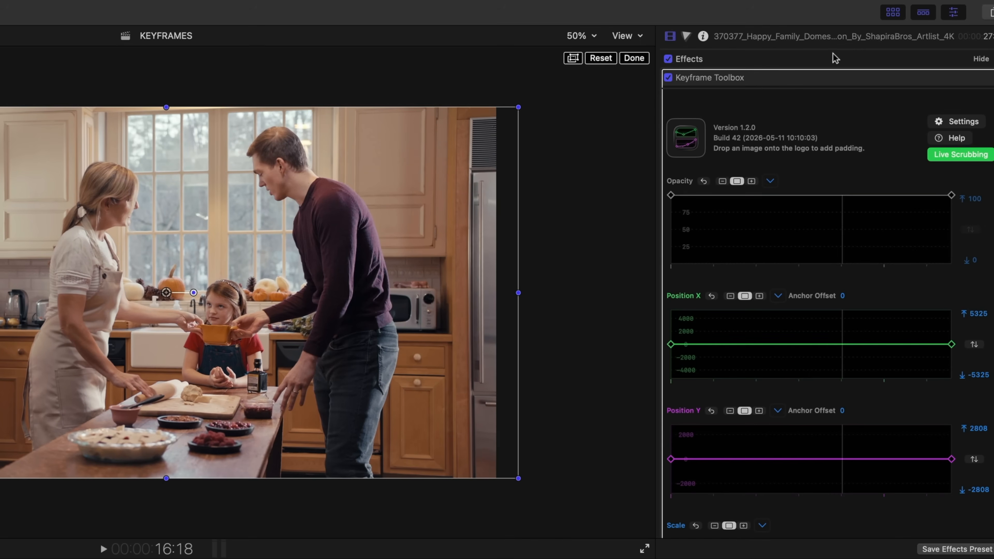
pyautogui.click(821, 34)
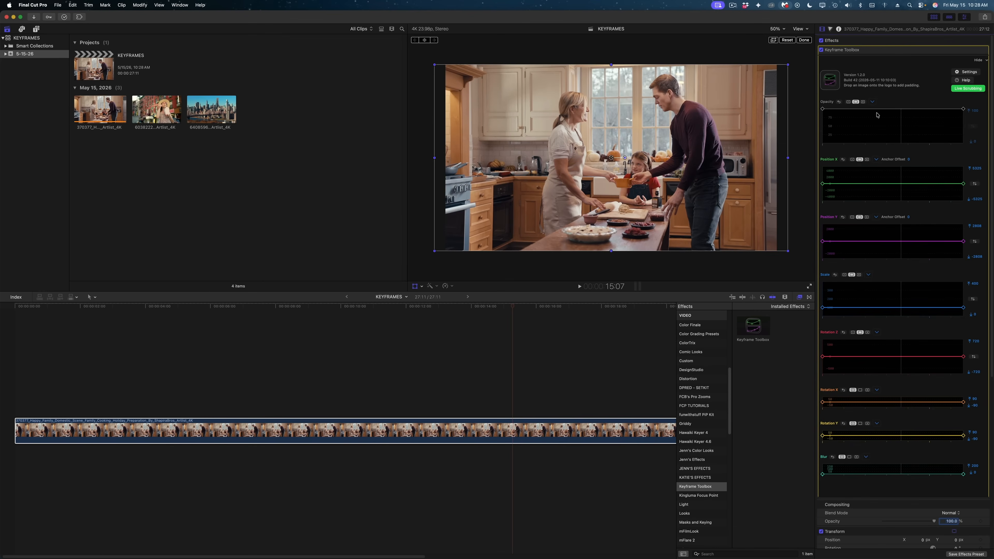
pyautogui.click(785, 297)
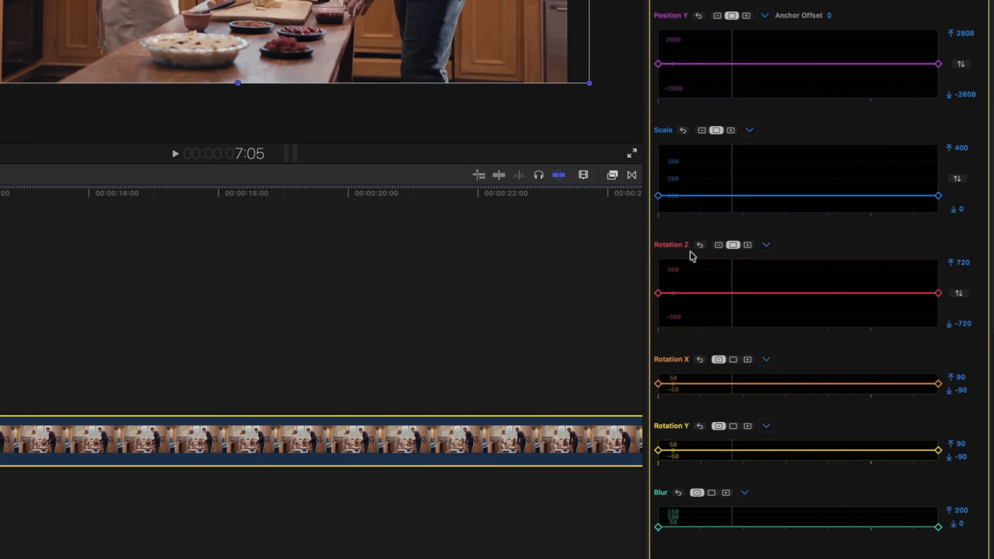
# - Try the small and large graph sizes for Rotation Z, leaving its graph at the small size
pyautogui.scroll(-2, 692, 492)
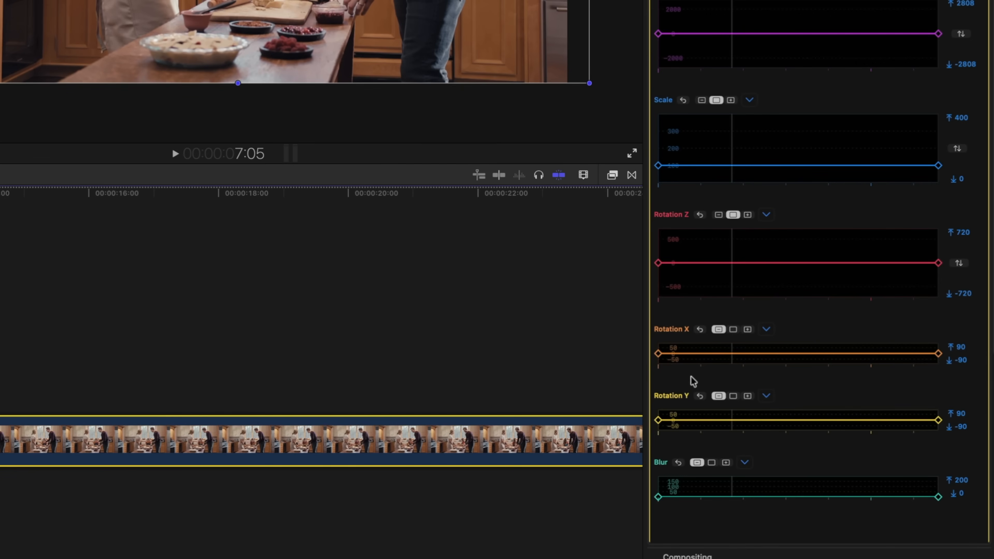
pyautogui.scroll(1, 693, 382)
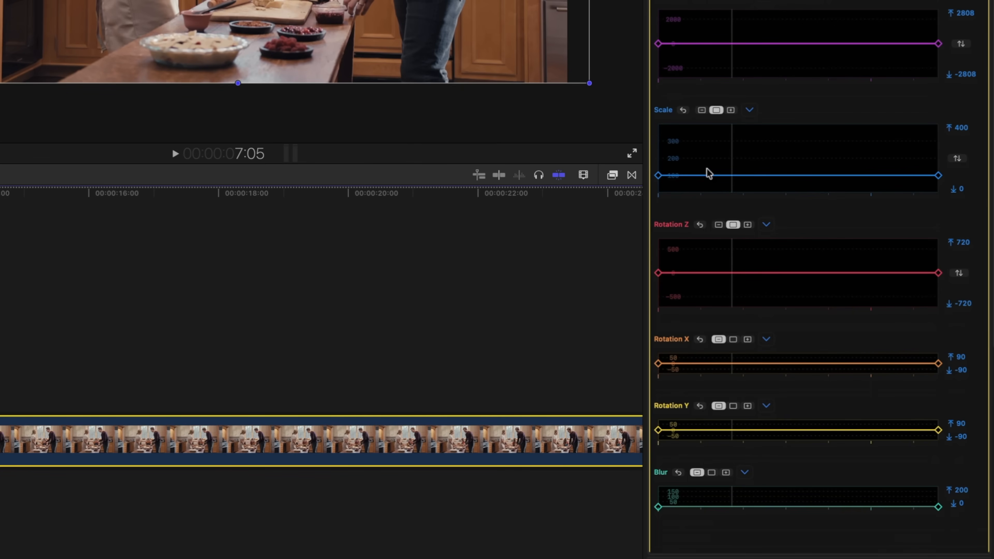
pyautogui.click(719, 224)
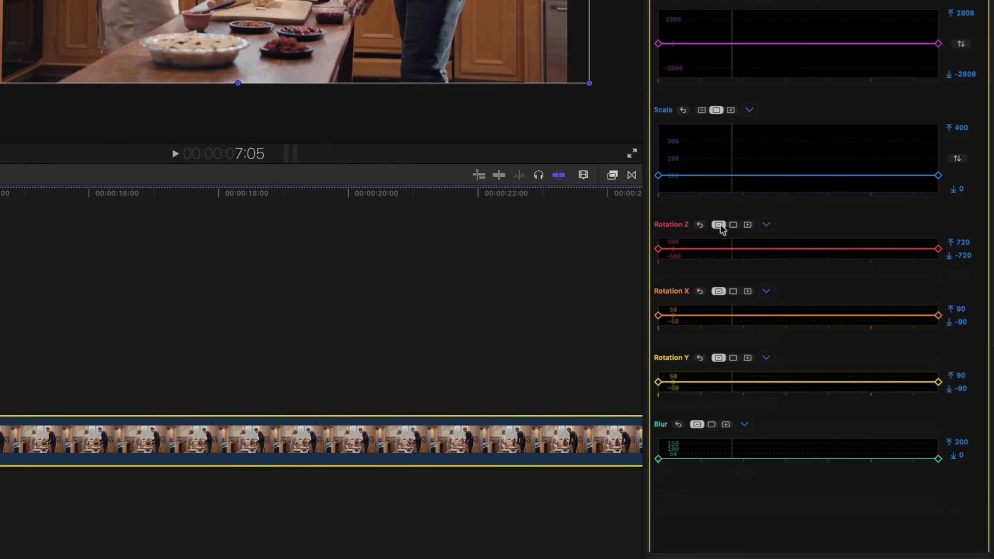
pyautogui.click(748, 226)
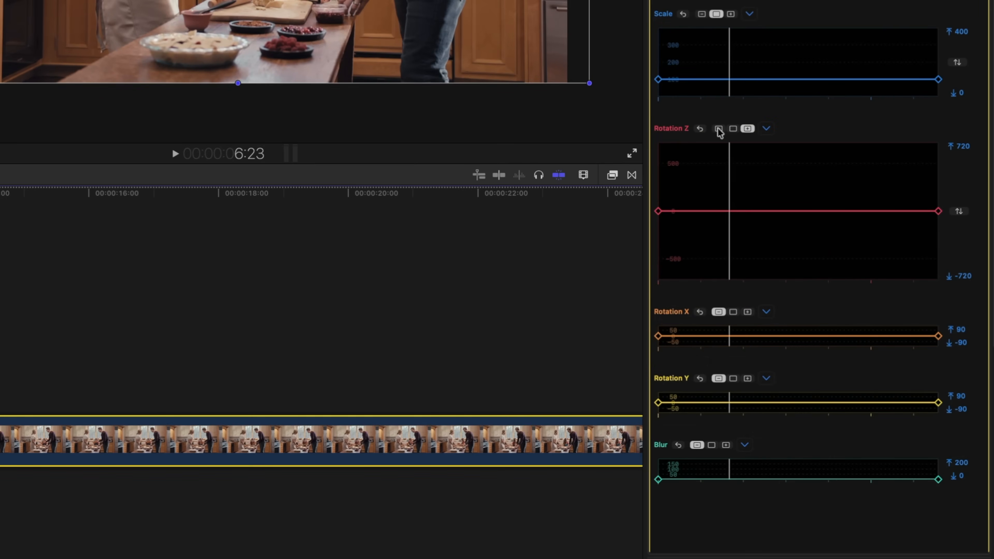
pyautogui.click(719, 129)
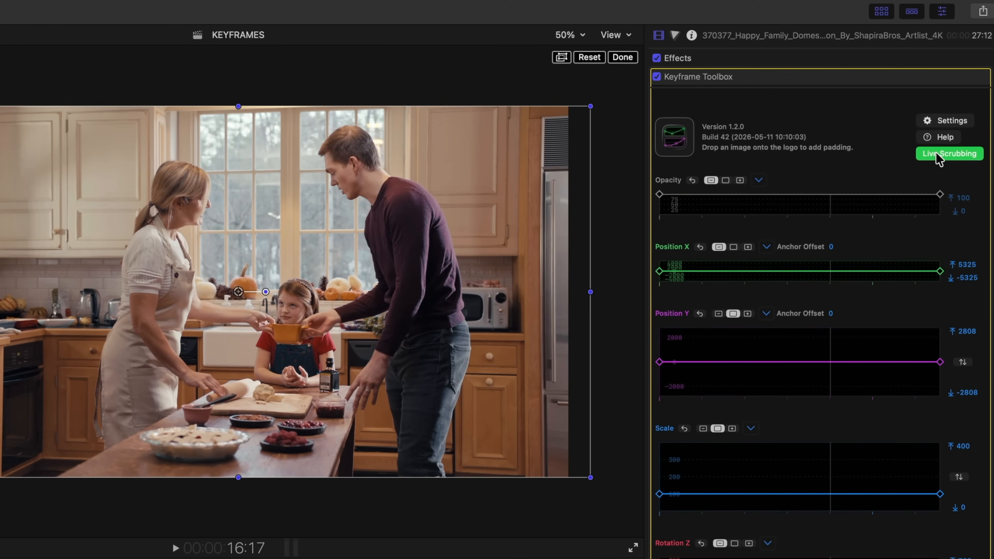
# - Turn off Live Scrubbing in Keyframe Toolbox and close the built-in Transform on-screen controls
pyautogui.click(939, 156)
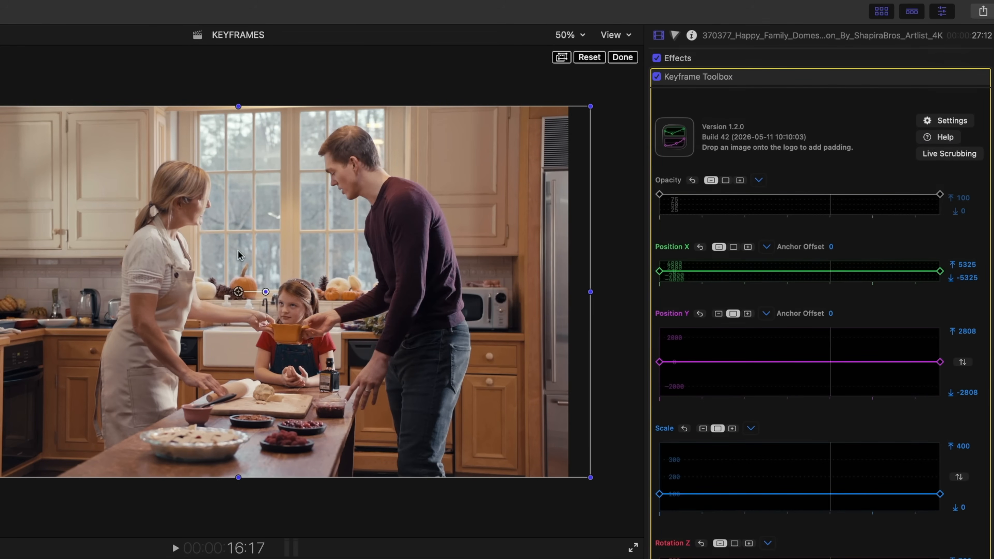
pyautogui.click(623, 58)
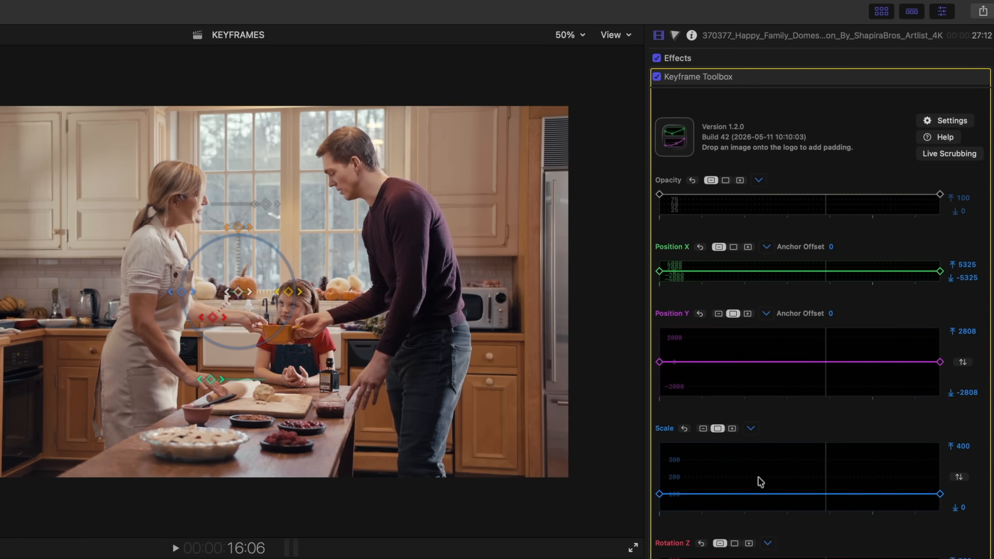
# - Add four keyframes to the Keyframe Toolbox Scale graph between its start and end points
pyautogui.click(730, 495)
pyautogui.click(831, 494)
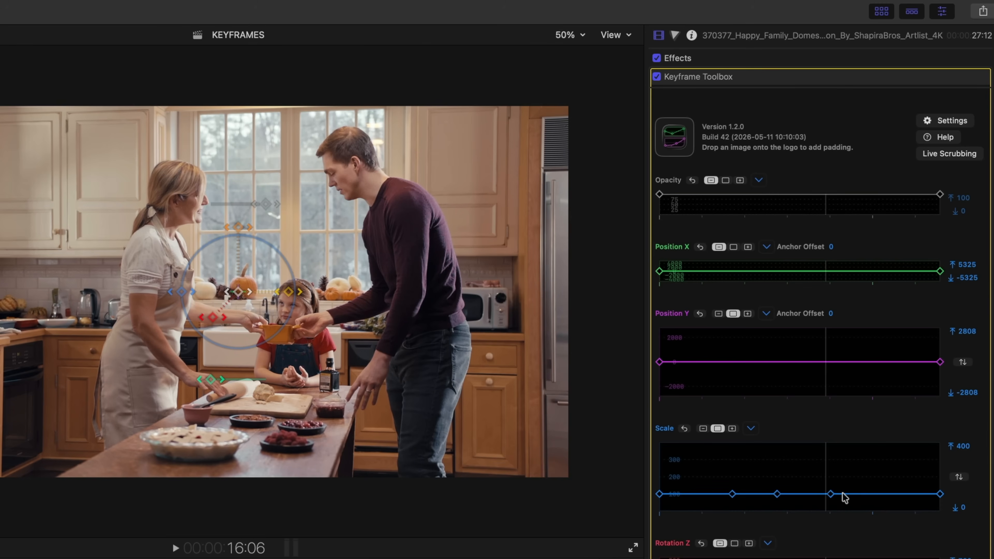
pyautogui.click(865, 495)
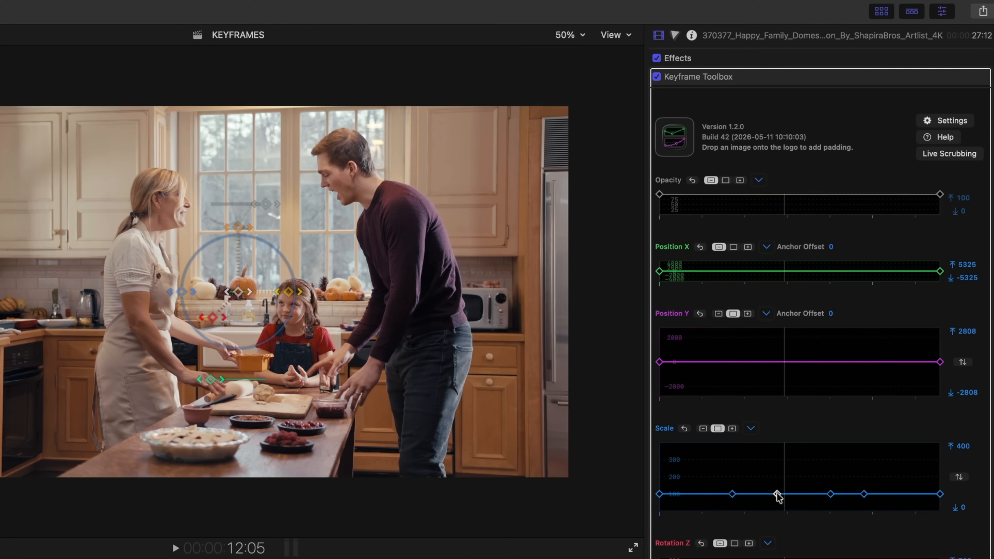
# - Move the first two added Scale keyframes later in time, snapping the second one to the playhead at 13:12
pyautogui.moveTo(777, 497); pyautogui.dragTo(806, 498)
pyautogui.moveTo(733, 498); pyautogui.dragTo(791, 500)
pyautogui.moveTo(413, 309); pyautogui.dragTo(455, 310)
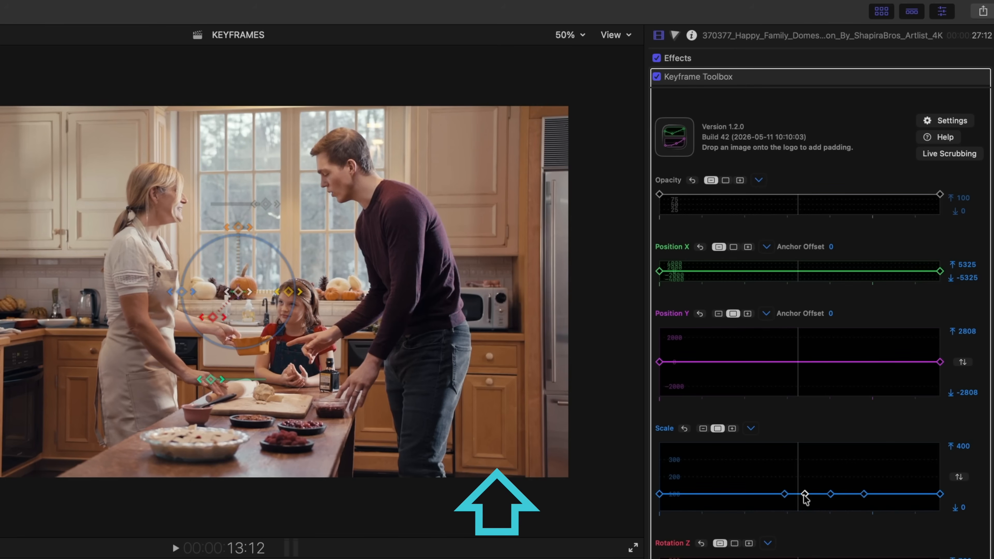
pyautogui.moveTo(804, 497); pyautogui.dragTo(798, 497)
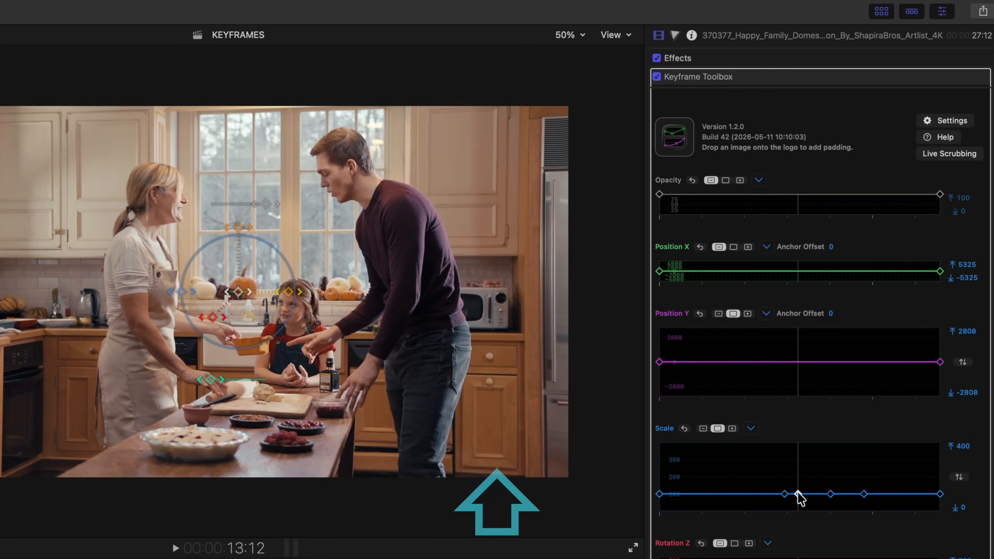
# - Adjust the third added Scale keyframe and move the fourth one earlier in time, snapping it to the playhead at 18:07
pyautogui.press('Right')
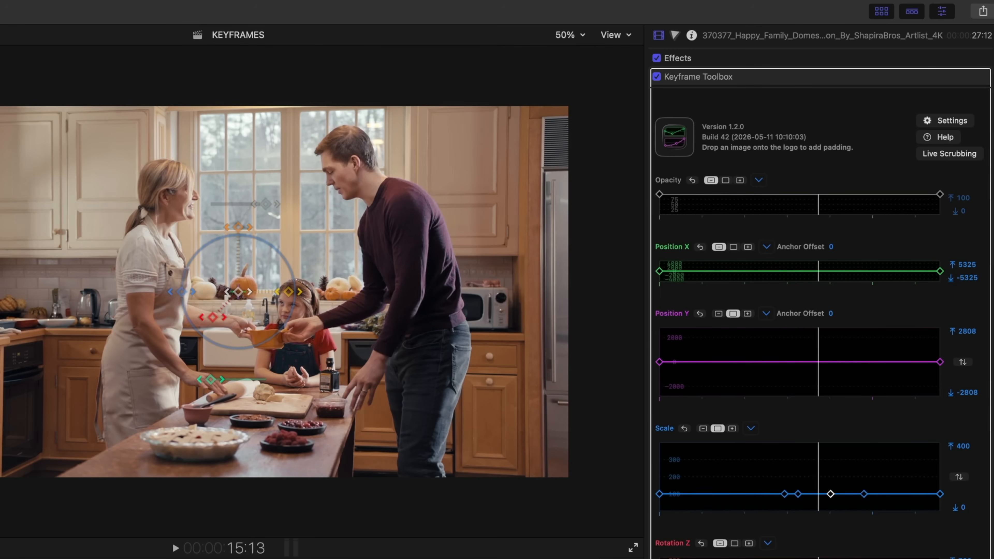
pyautogui.moveTo(829, 494); pyautogui.dragTo(831, 495)
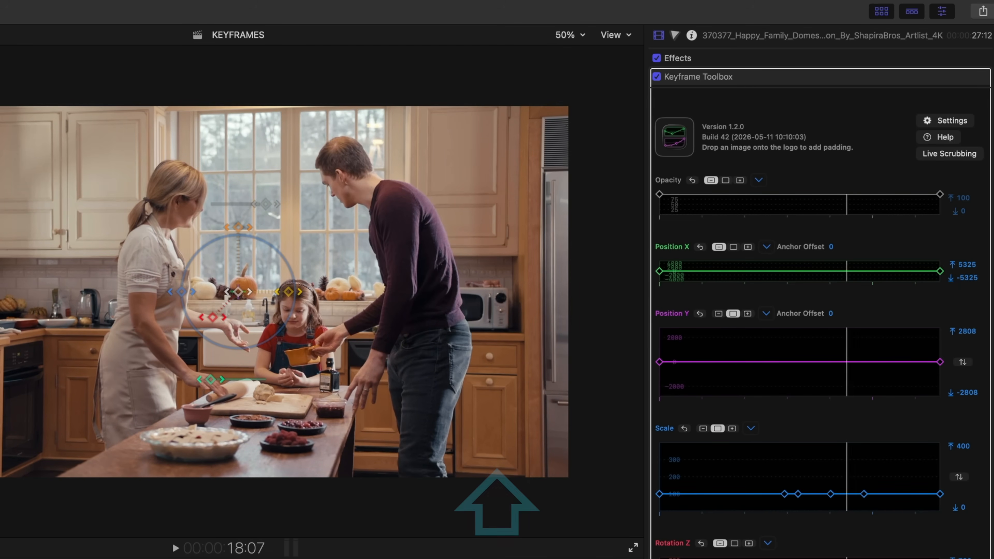
pyautogui.moveTo(862, 496)
pyautogui.moveTo(862, 496); pyautogui.dragTo(847, 497)
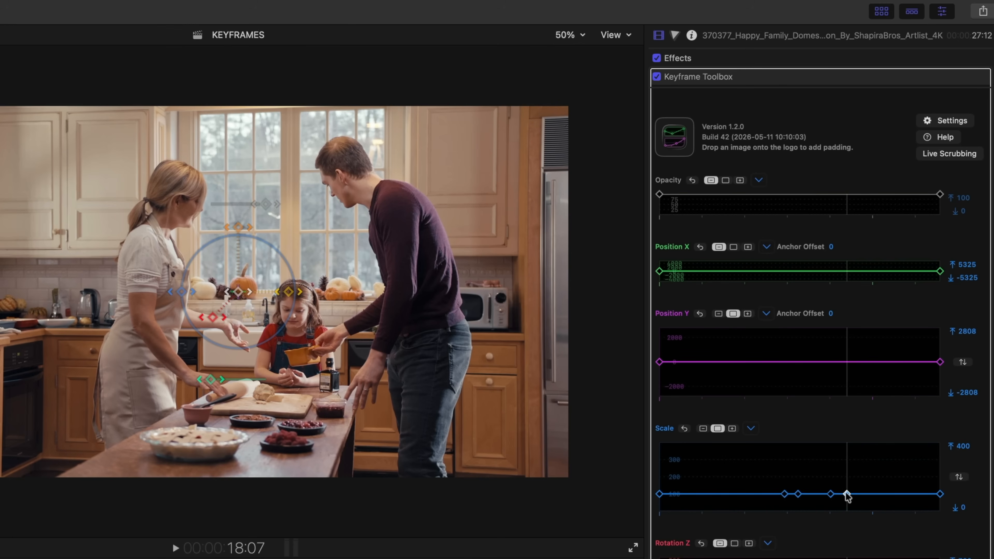
pyautogui.click(847, 494)
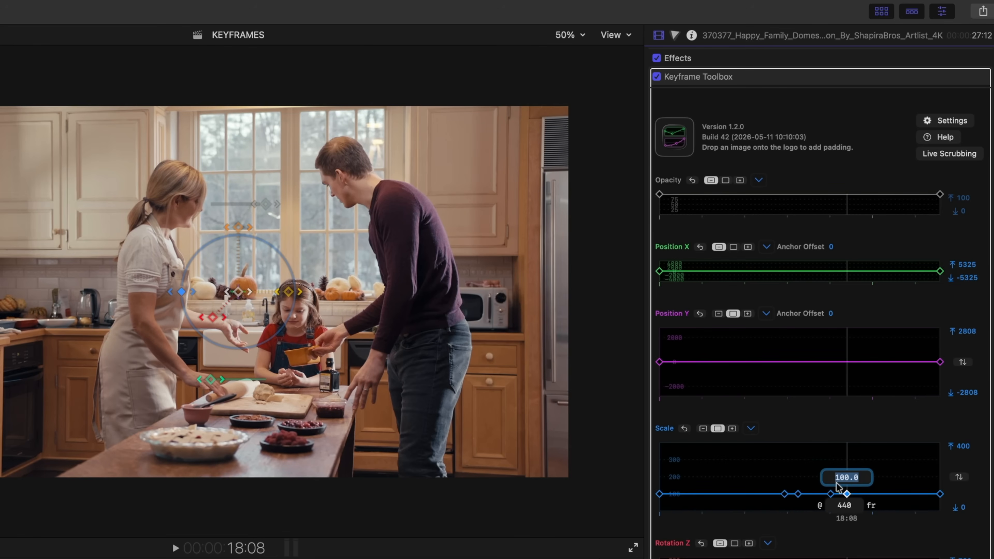
pyautogui.click(887, 472)
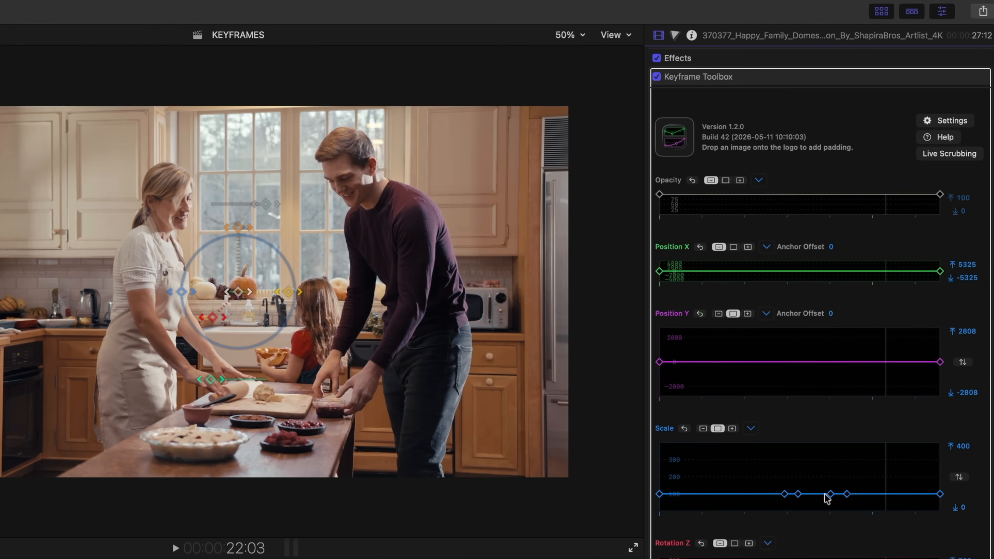
# - Raise the Scale segment between the two middle keyframes to the graph's top and set the graph's maximum to 500
pyautogui.moveTo(811, 495); pyautogui.dragTo(814, 446)
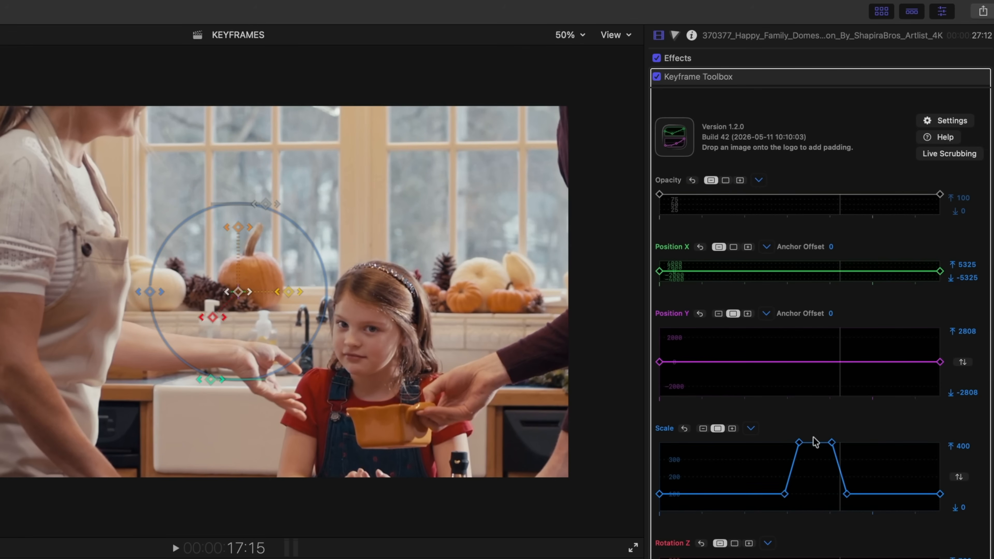
pyautogui.click(953, 444)
pyautogui.click(963, 446)
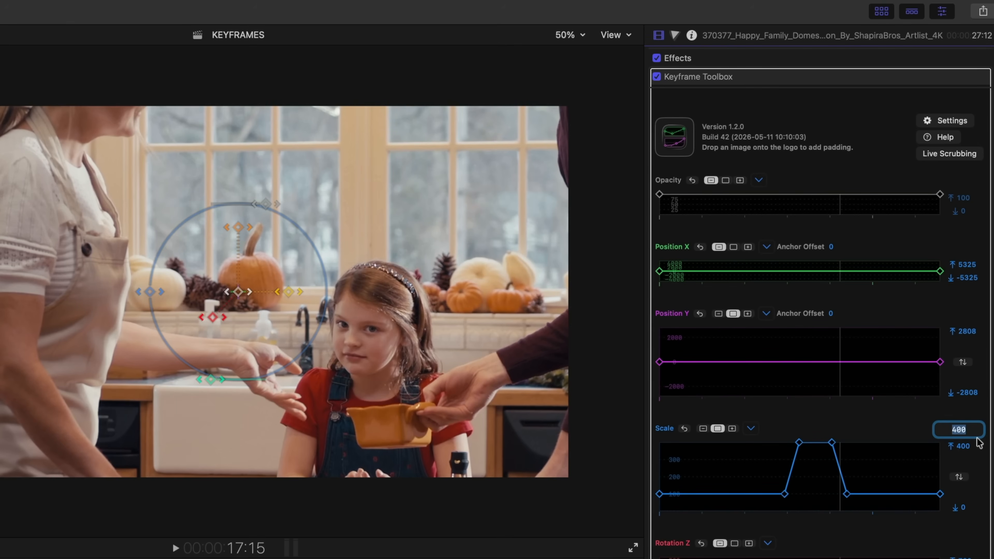
pyautogui.press('Return')
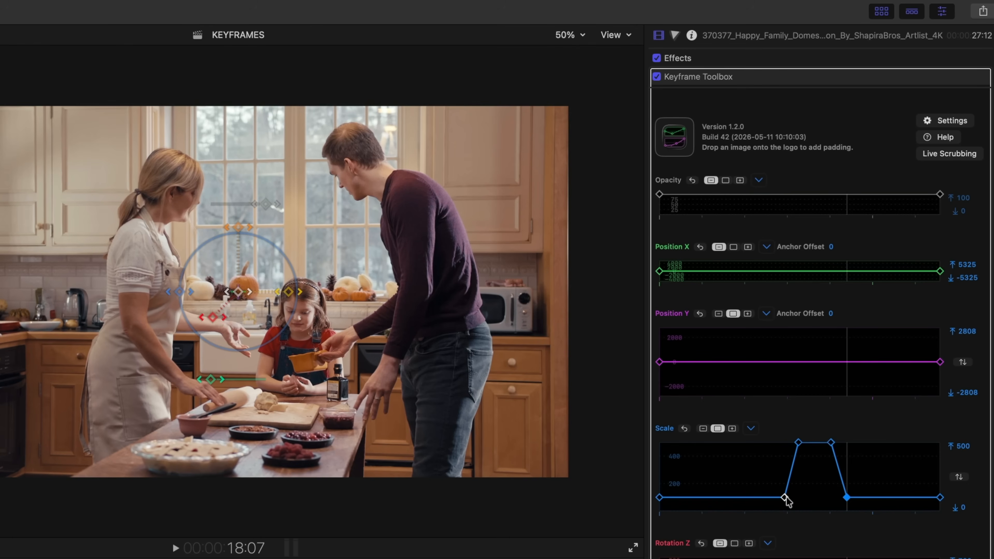
# - Pull Bezier easing handles out of the four added Scale keyframes to smooth the zoom in and out
pyautogui.moveTo(785, 497); pyautogui.dragTo(808, 500)
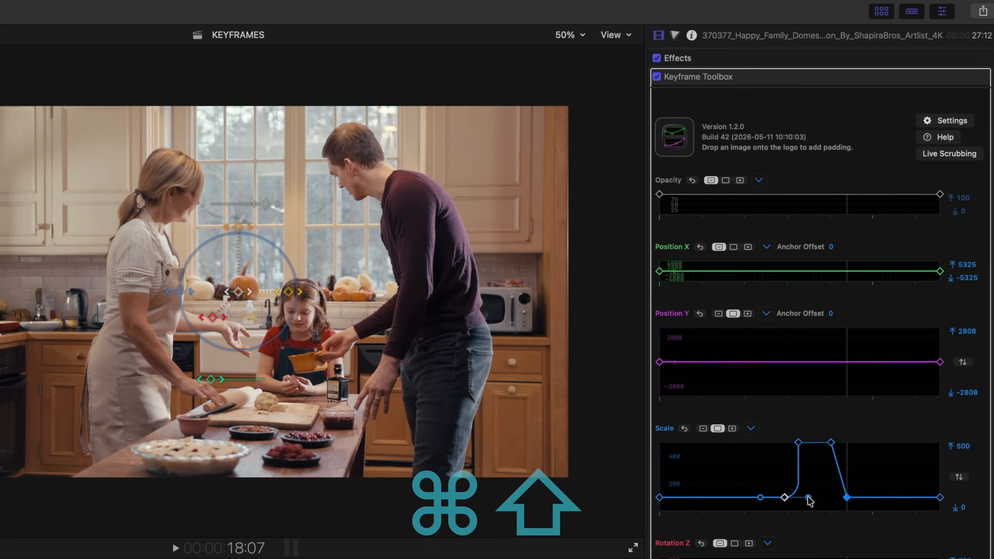
pyautogui.moveTo(808, 497); pyautogui.dragTo(810, 498)
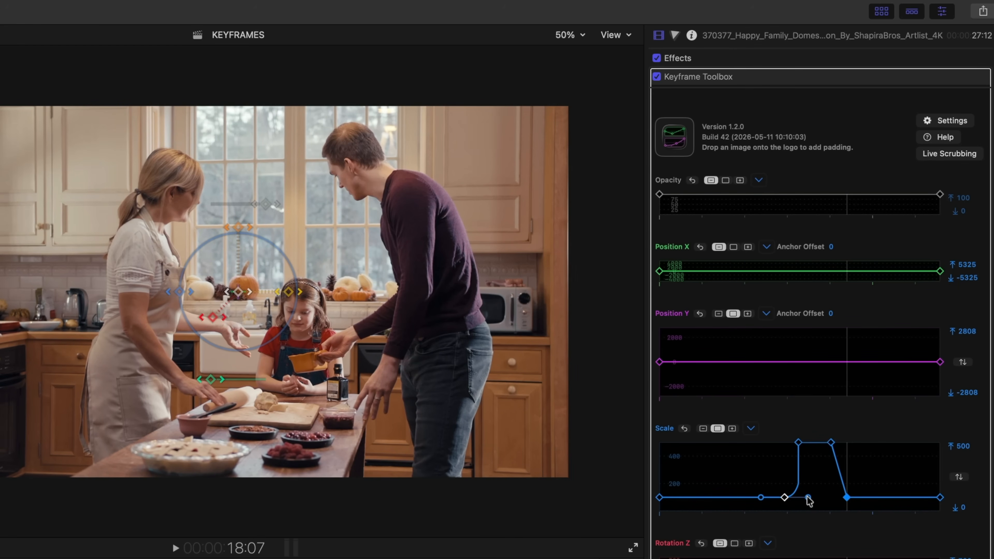
pyautogui.moveTo(798, 443); pyautogui.dragTo(769, 443)
pyautogui.moveTo(831, 442); pyautogui.dragTo(813, 443)
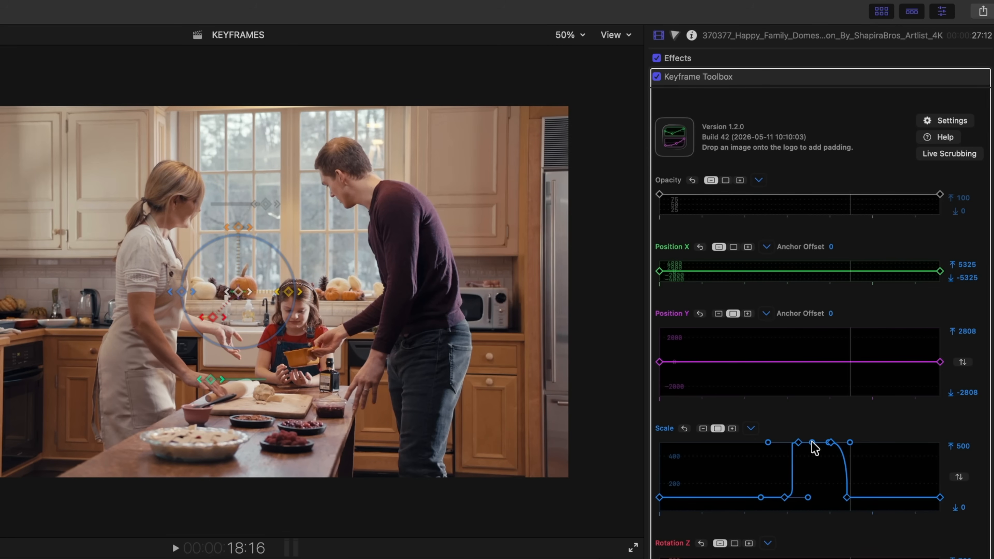
pyautogui.moveTo(847, 497); pyautogui.dragTo(822, 497)
pyautogui.moveTo(768, 442); pyautogui.dragTo(777, 443)
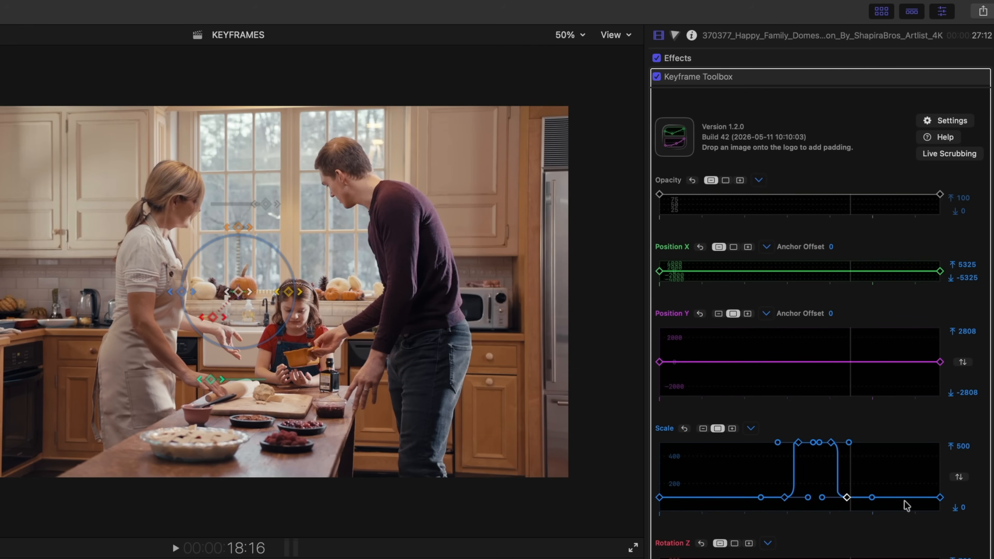
# - Zoom the graphs in on the Scale keyframes and fine-tune their Bezier handles for smoother easing
pyautogui.click(716, 485)
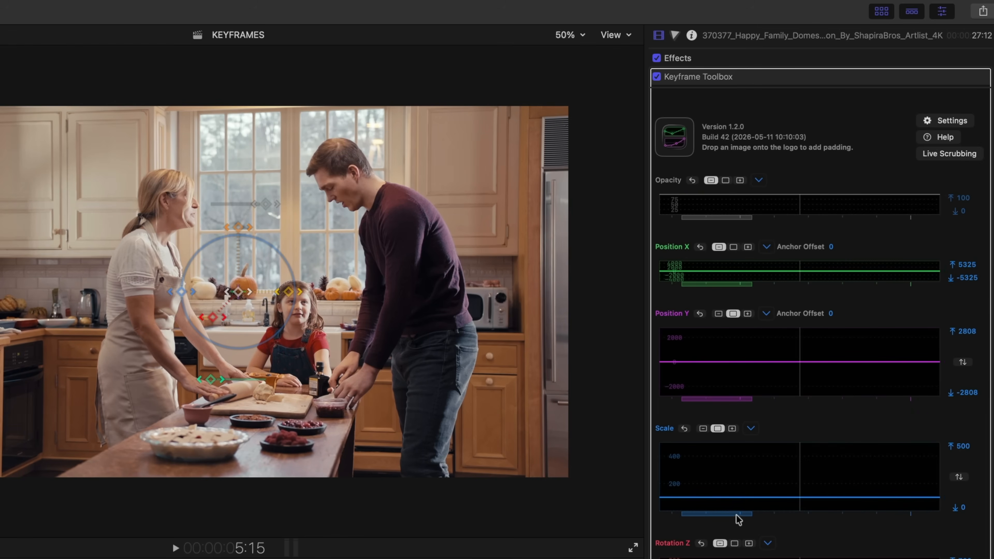
pyautogui.moveTo(734, 516); pyautogui.dragTo(822, 518)
pyautogui.moveTo(691, 446); pyautogui.dragTo(719, 447)
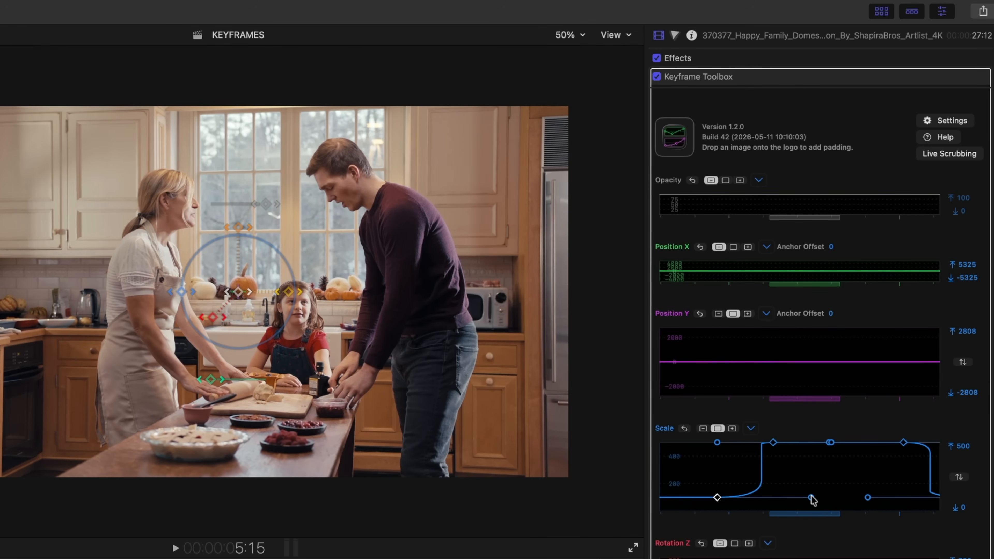
pyautogui.moveTo(808, 496); pyautogui.dragTo(784, 497)
pyautogui.moveTo(717, 442); pyautogui.dragTo(727, 443)
pyautogui.moveTo(823, 513); pyautogui.dragTo(859, 513)
pyautogui.moveTo(724, 497); pyautogui.dragTo(756, 497)
pyautogui.moveTo(832, 443); pyautogui.dragTo(819, 443)
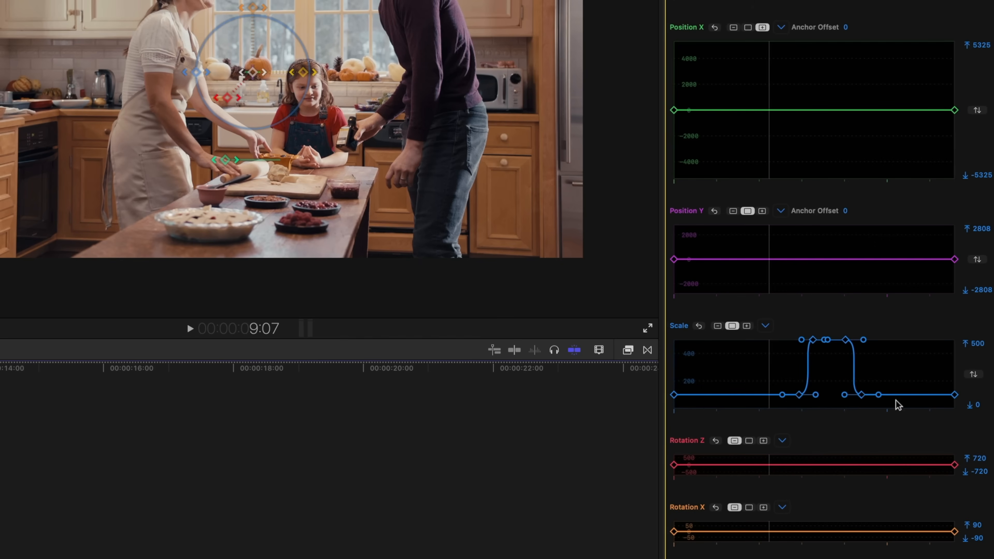
# - Copy the four middle Scale keyframes and paste them into the Position Y and Position X graphs at 12:06
pyautogui.moveTo(899, 364); pyautogui.dragTo(770, 327)
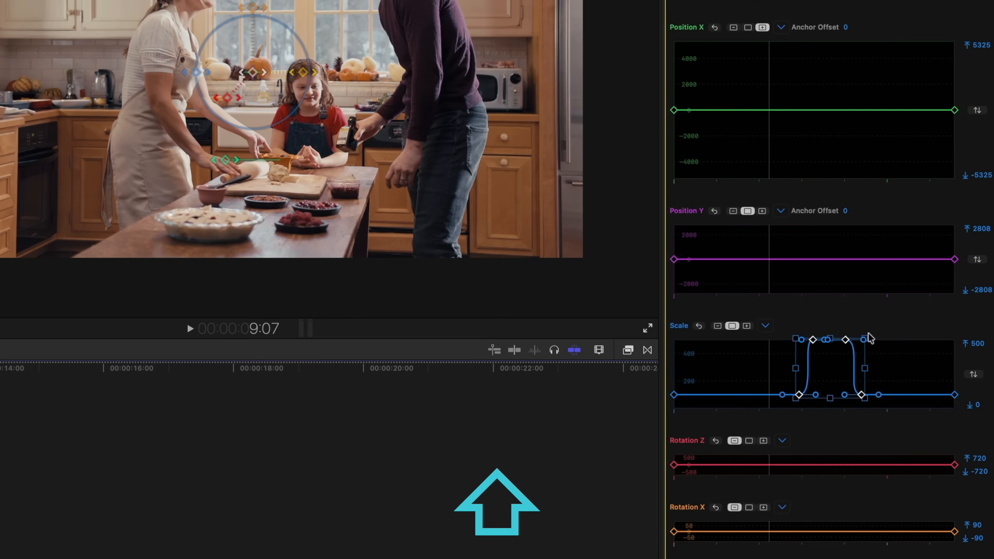
pyautogui.rightClick(846, 356)
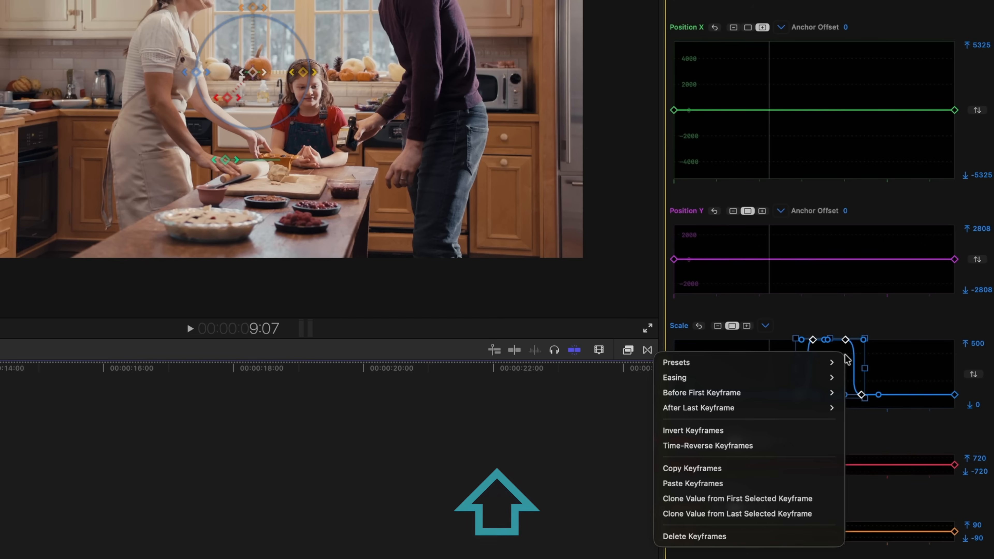
pyautogui.click(746, 469)
pyautogui.click(798, 244)
pyautogui.rightClick(800, 245)
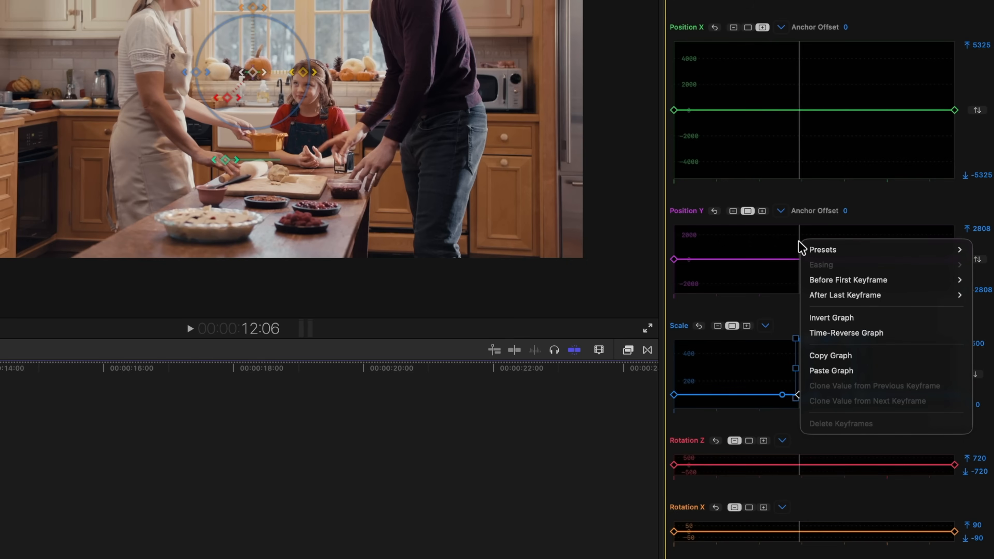
pyautogui.click(814, 370)
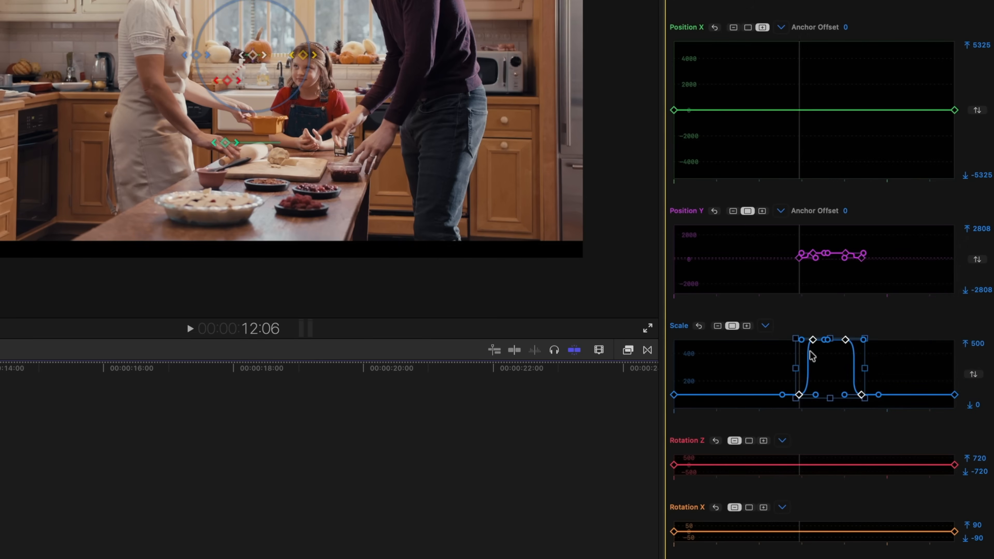
pyautogui.rightClick(800, 97)
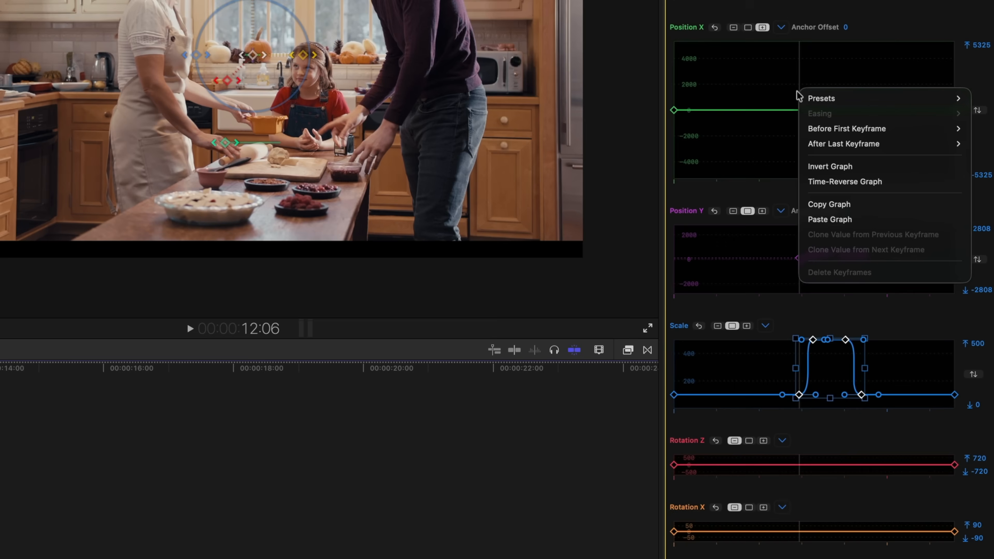
pyautogui.click(829, 220)
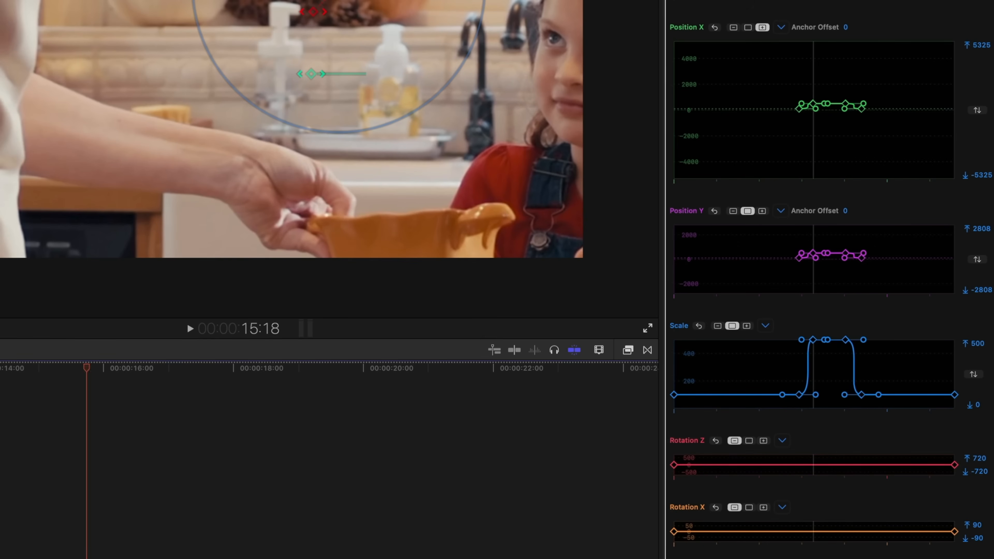
# - Set the first pasted Position Y and Position X keyframes, at 12:05, to 0
pyautogui.scroll(5, 834, 280)
pyautogui.moveTo(848, 294); pyautogui.dragTo(826, 294)
pyautogui.press('Left')
pyautogui.press('Left')
pyautogui.press('Left')
pyautogui.press('Left')
pyautogui.press('Left')
pyautogui.press('Left')
pyautogui.press('Left')
pyautogui.press('Left')
pyautogui.press('Left')
pyautogui.press('Left')
pyautogui.press('Left')
pyautogui.press('Left')
pyautogui.press('Left')
pyautogui.press('Left')
pyautogui.press('Left')
pyautogui.press('Left')
pyautogui.press('Left')
pyautogui.press('Left')
pyautogui.press('Left')
pyautogui.press('Left')
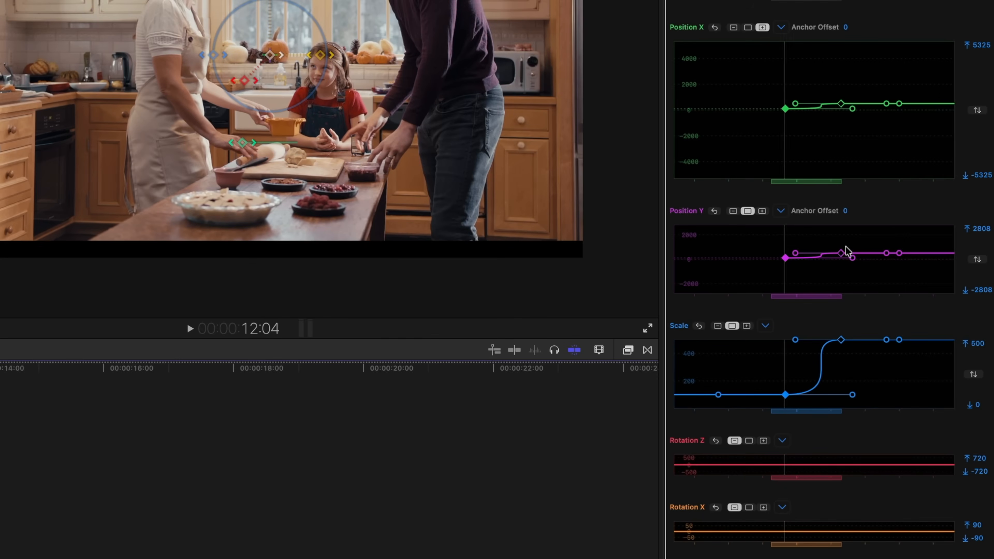
pyautogui.doubleClick(785, 258)
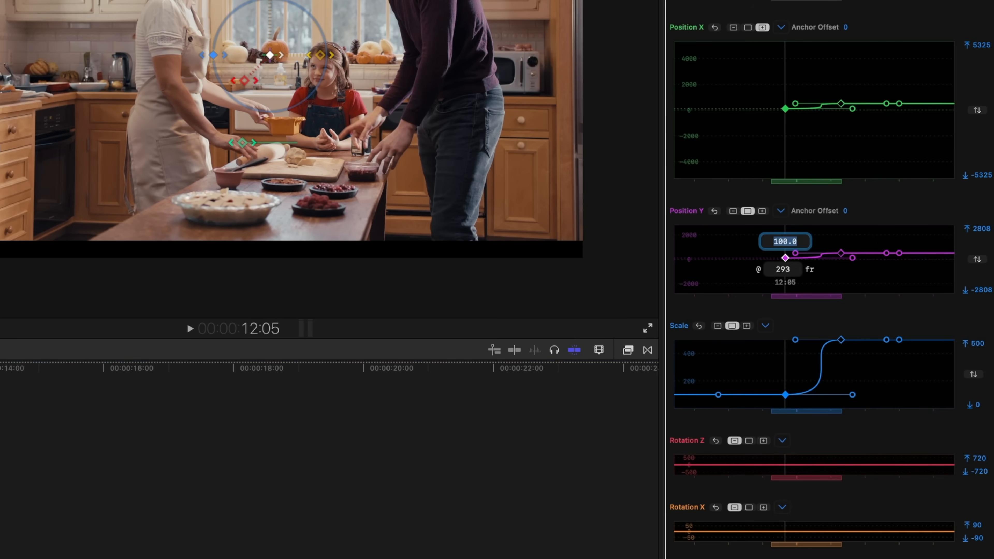
pyautogui.write('0')
pyautogui.press('Return')
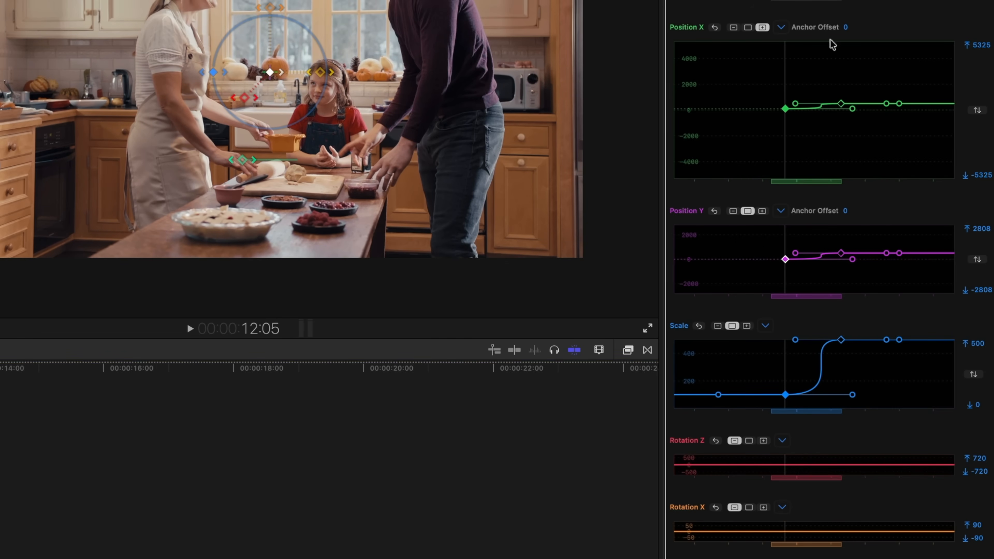
pyautogui.doubleClick(785, 107)
pyautogui.write('0')
pyautogui.press('Return')
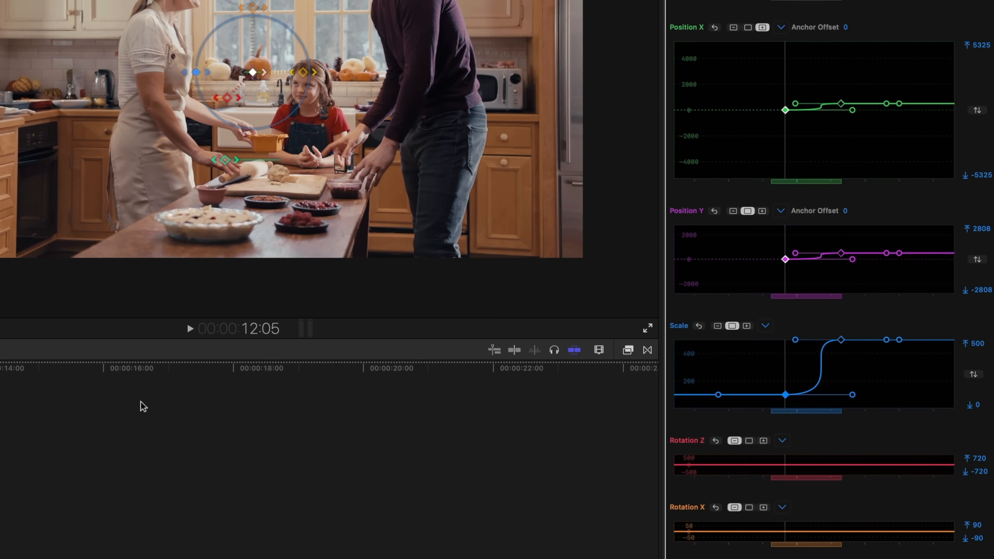
# - Set the last pasted Position Y and Position X keyframes, at 18:08, to 0
pyautogui.moveTo(0, 368); pyautogui.dragTo(111, 380)
pyautogui.moveTo(821, 411); pyautogui.dragTo(897, 416)
pyautogui.moveTo(103, 368); pyautogui.dragTo(255, 372)
pyautogui.doubleClick(740, 257)
pyautogui.write('0')
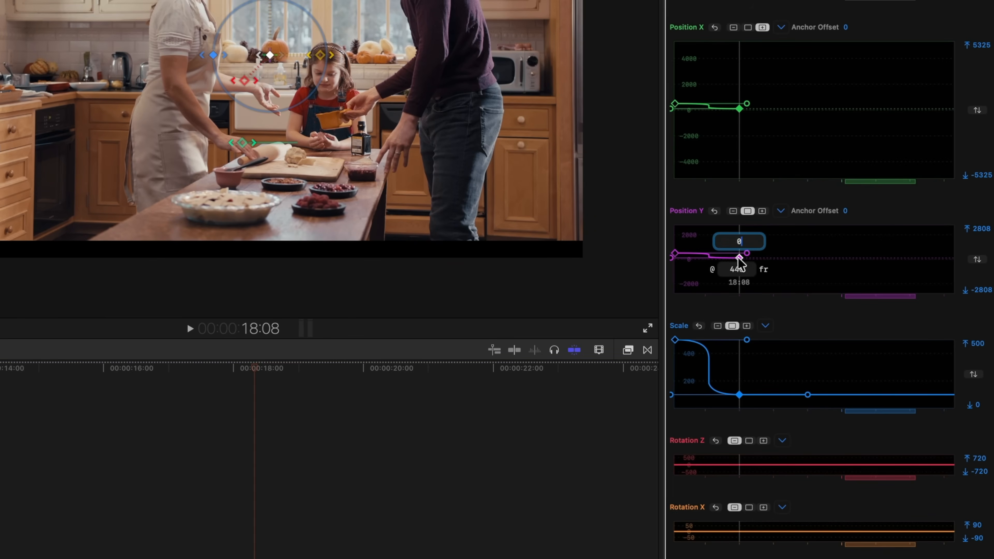
pyautogui.press('Return')
pyautogui.doubleClick(739, 108)
pyautogui.write('0')
pyautogui.press('Return')
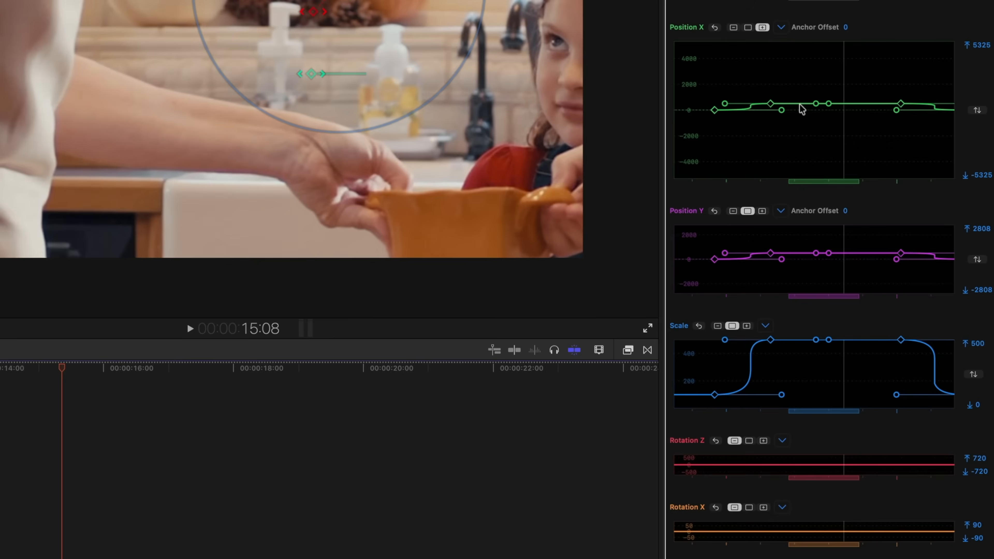
# - Lower the Position X segment and raise the Position Y segment between their middle keyframes to reframe the zoomed shot on the girl
pyautogui.click(732, 150)
pyautogui.click(815, 71)
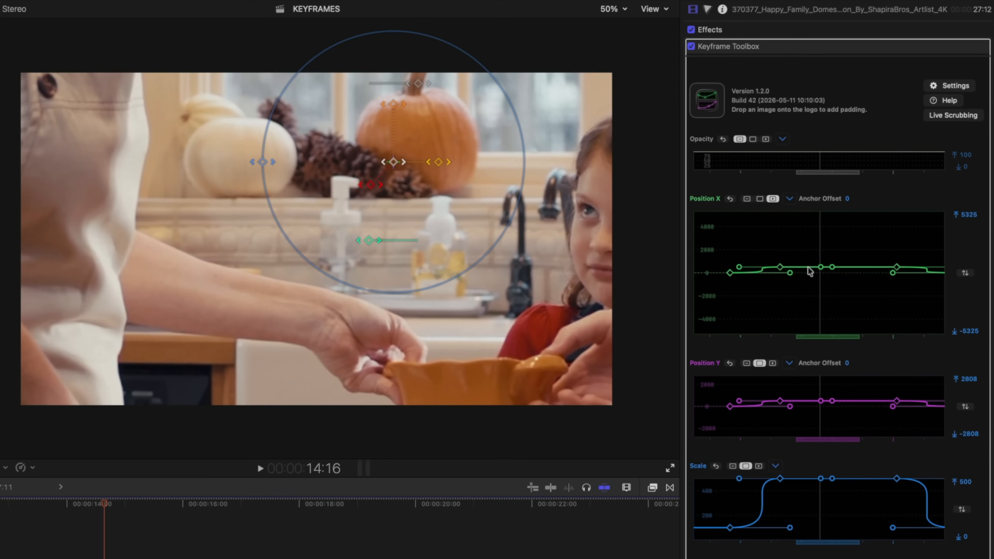
pyautogui.moveTo(810, 271); pyautogui.dragTo(810, 284)
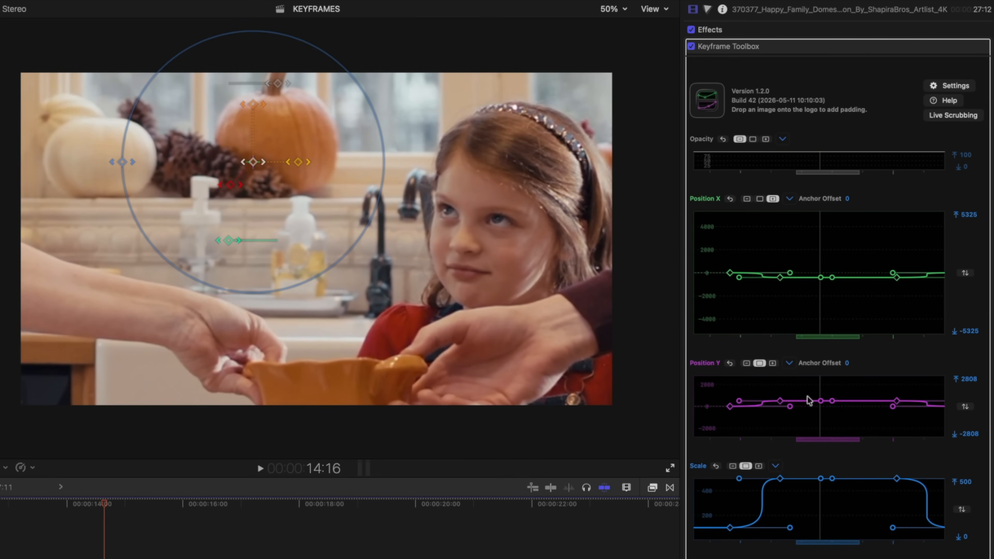
pyautogui.moveTo(807, 405); pyautogui.dragTo(807, 392)
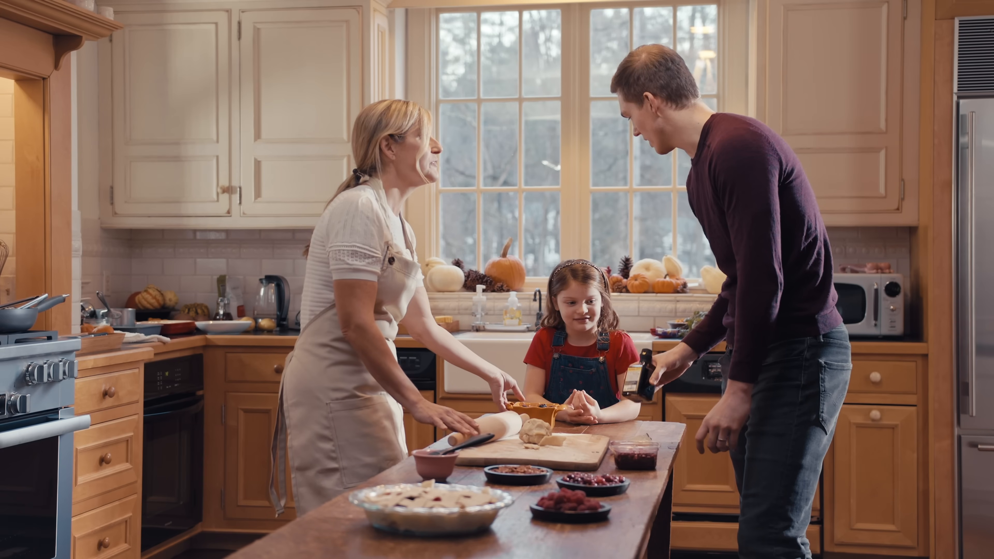